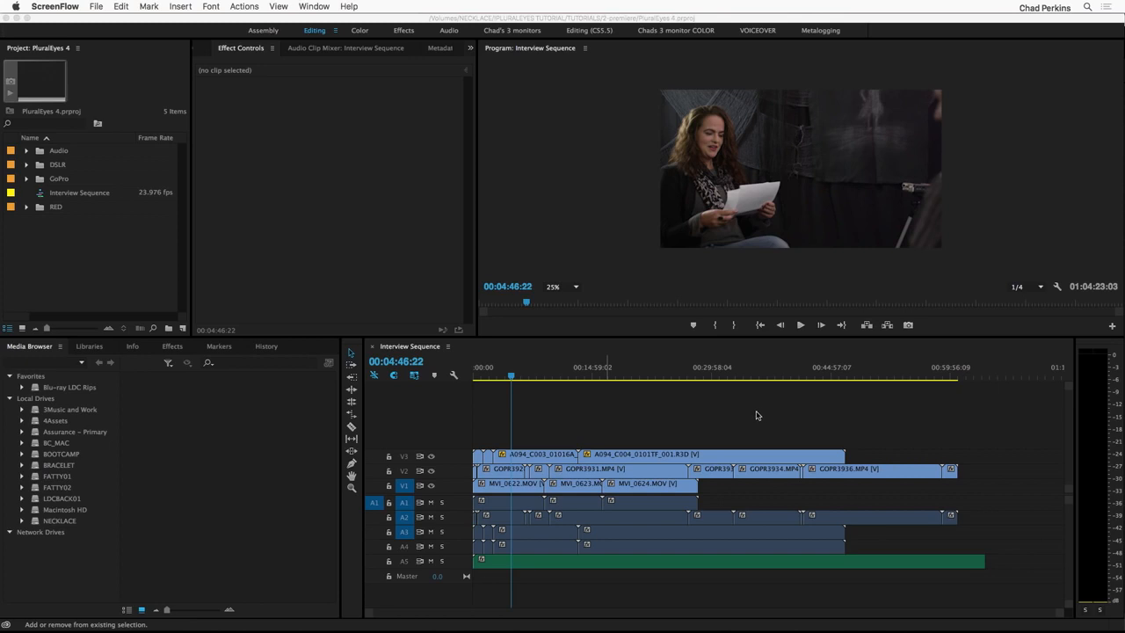
- Preview the unsynced footage on the video tracks of Interview Sequence by temporarily hiding V3 and V2 at several points, restoring both outputs
{"action": "left_click", "coordinate": [419, 351]}
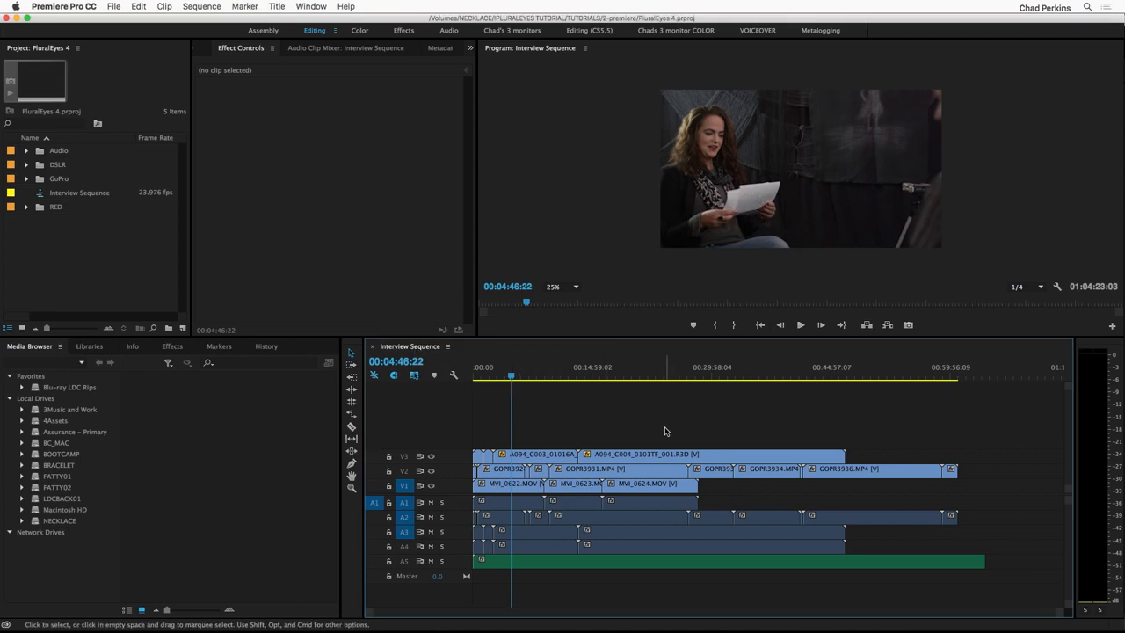
{"action": "left_click", "coordinate": [431, 457]}
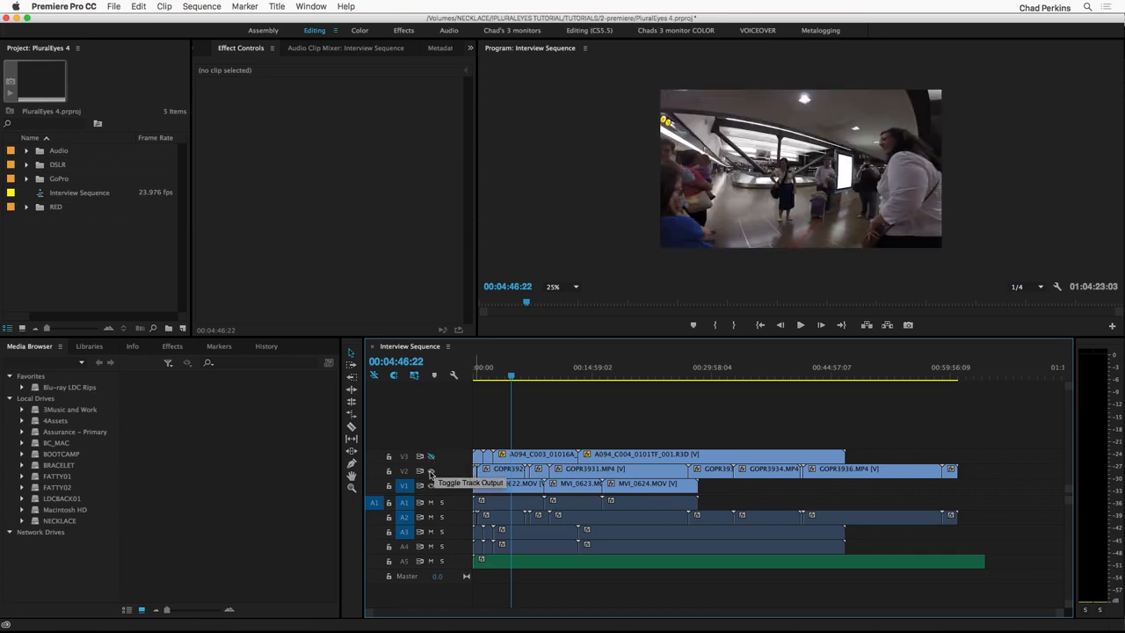
{"action": "left_click_drag", "start_coordinate": [601, 376], "coordinate": [694, 388]}
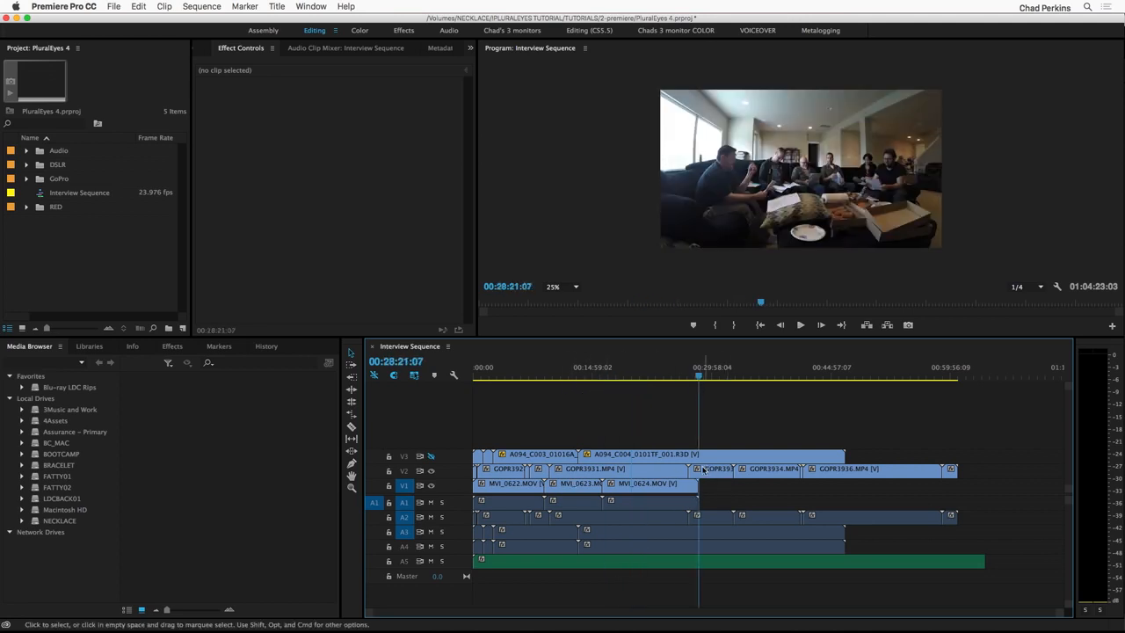
{"action": "left_click", "coordinate": [630, 378]}
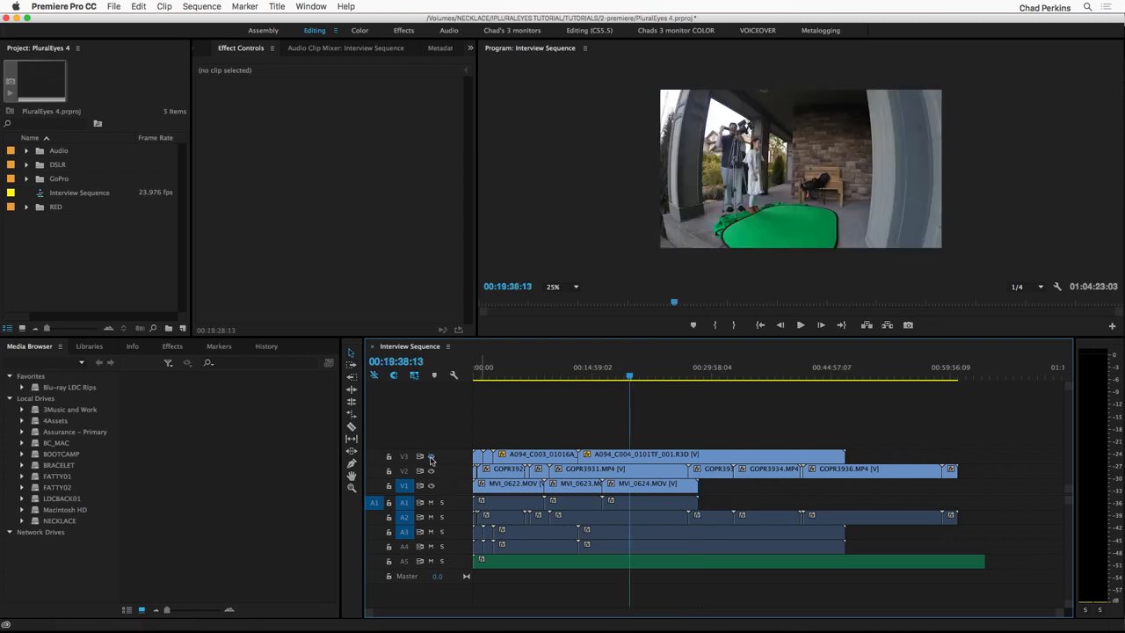
{"action": "left_click", "coordinate": [431, 472]}
{"action": "left_click", "coordinate": [638, 378]}
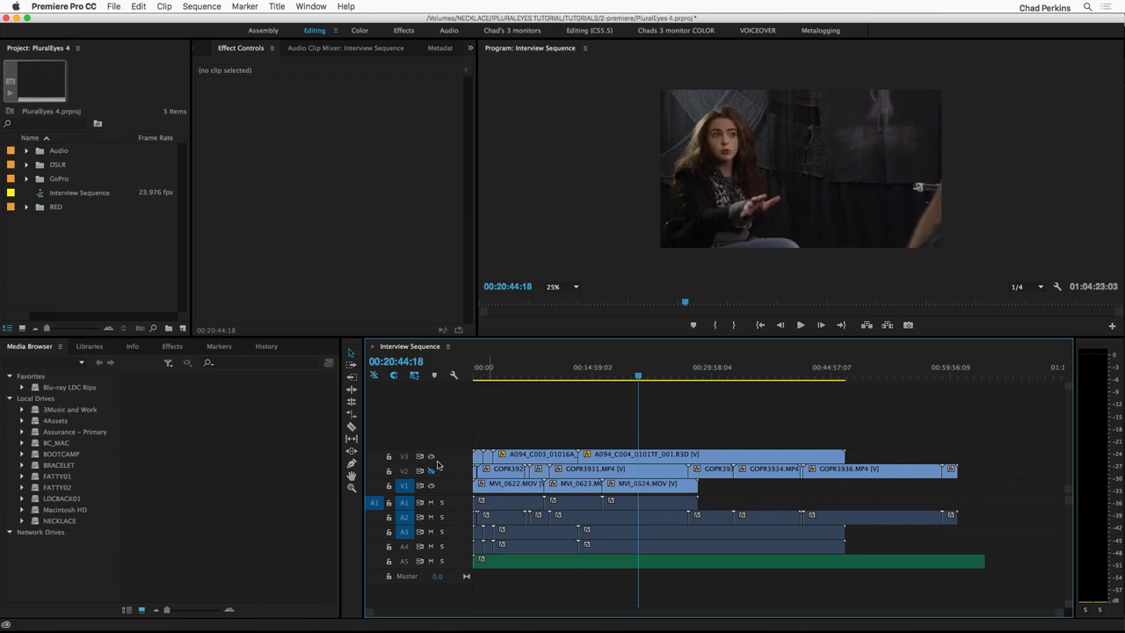
{"action": "left_click", "coordinate": [430, 457]}
{"action": "left_click", "coordinate": [431, 472]}
- Open the PluralEyes 4 extension panel
{"action": "left_click", "coordinate": [309, 7]}
{"action": "mouse_move", "coordinate": [312, 50]}
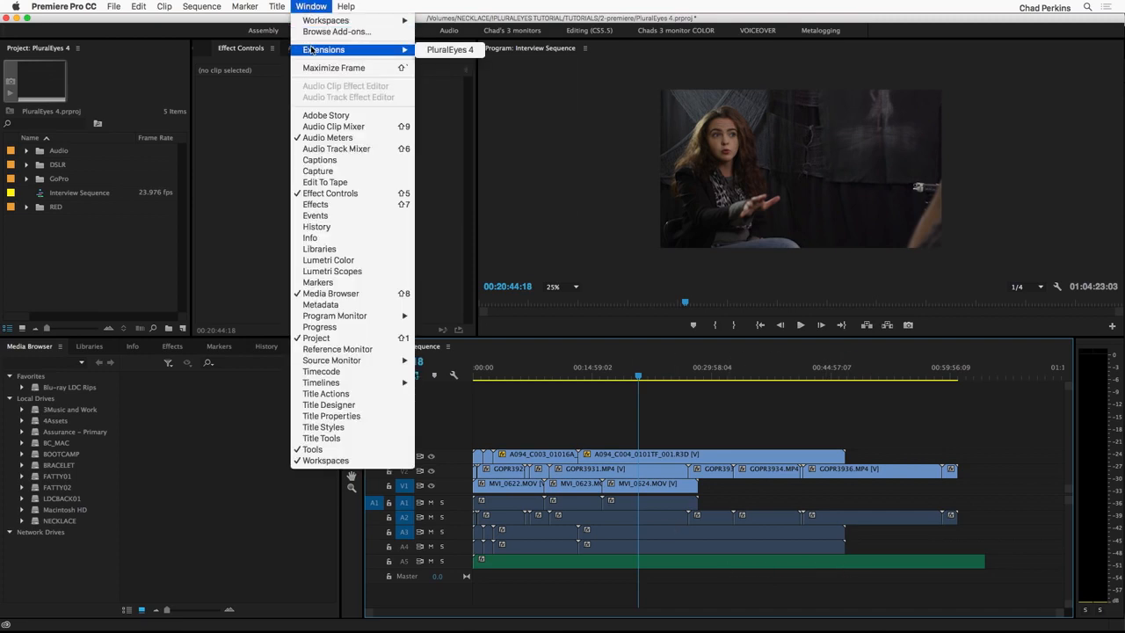
{"action": "left_click", "coordinate": [439, 51]}
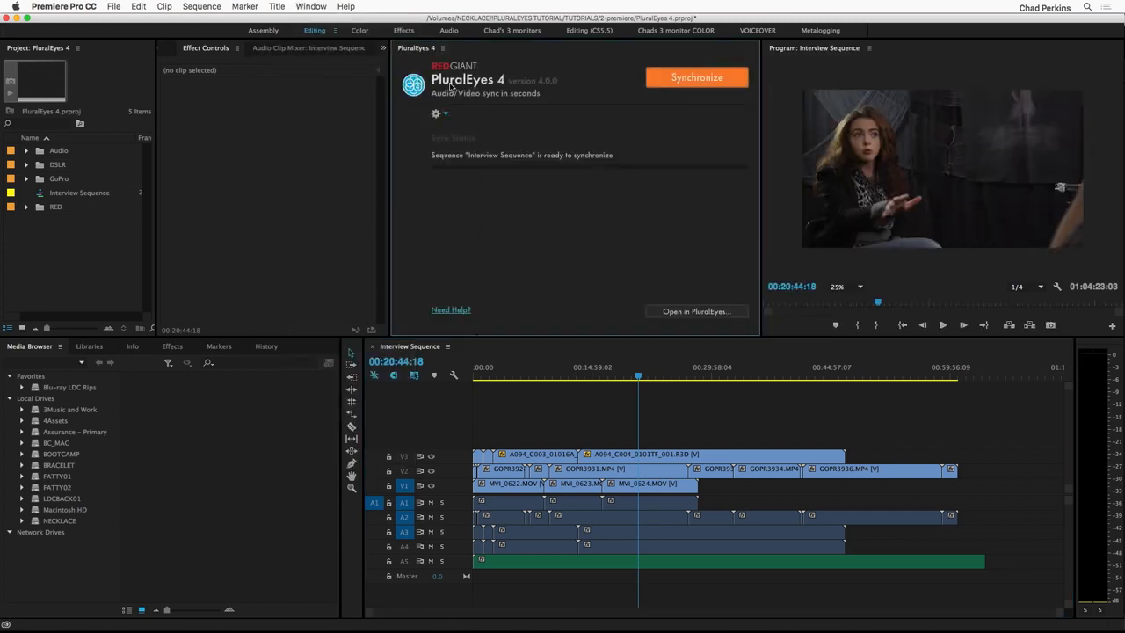
- Dock the PluralEyes 4 panel between Effect Controls and the Program monitor, and resize it so its options and the preview fit
{"action": "left_click_drag", "start_coordinate": [413, 51], "coordinate": [504, 163]}
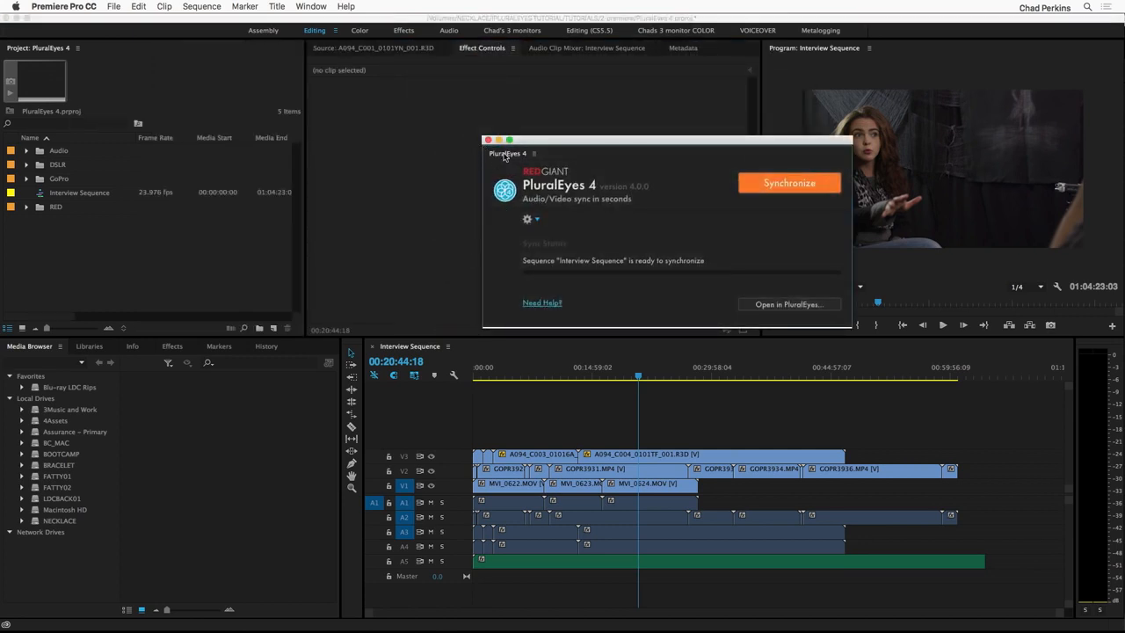
{"action": "left_click_drag", "start_coordinate": [507, 155], "coordinate": [741, 133]}
{"action": "left_click_drag", "start_coordinate": [532, 178], "coordinate": [397, 178]}
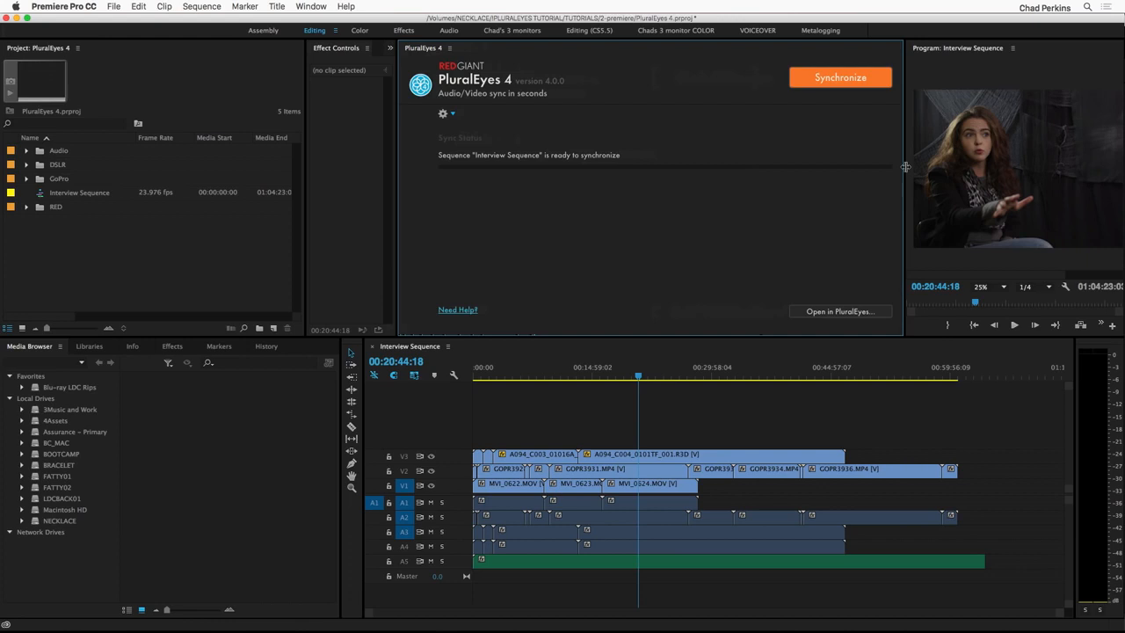
{"action": "left_click_drag", "start_coordinate": [905, 167], "coordinate": [755, 167]}
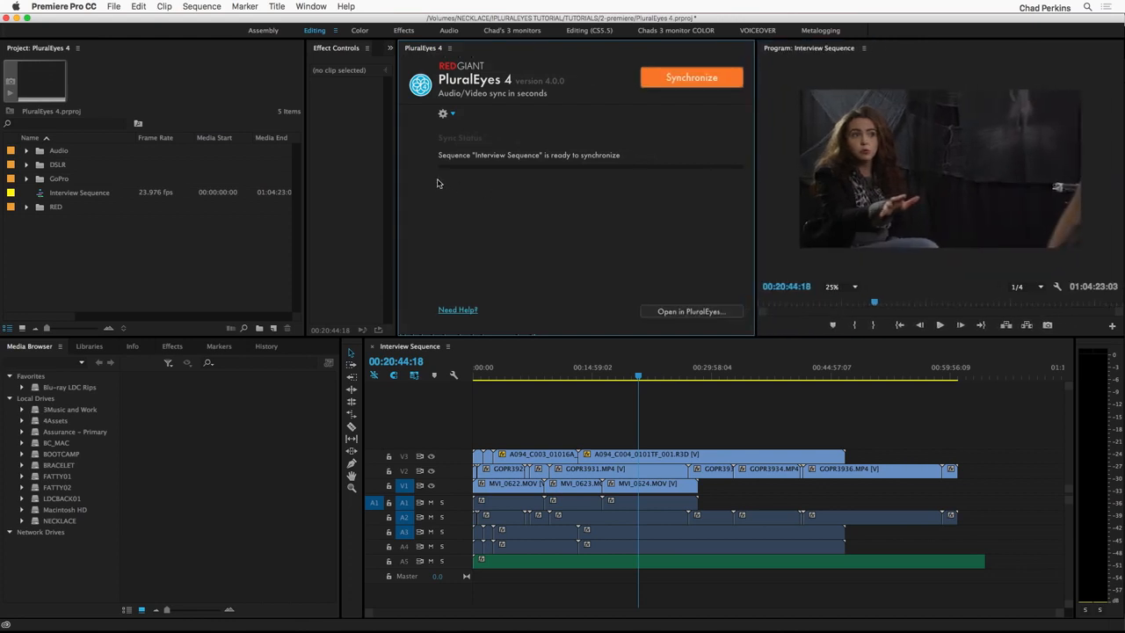
{"action": "left_click_drag", "start_coordinate": [395, 173], "coordinate": [363, 173]}
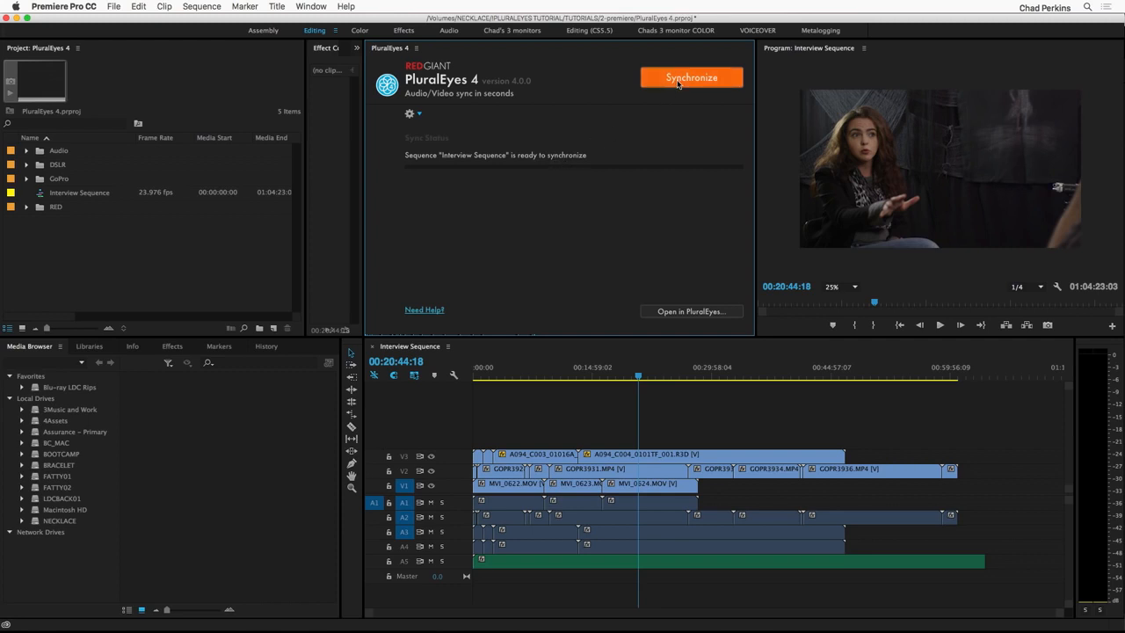
- Enable moving unsynchronized clips to the end and creating a sequence with audio replaced, and synchronize Interview Sequence with PluralEyes
{"action": "left_click", "coordinate": [419, 115]}
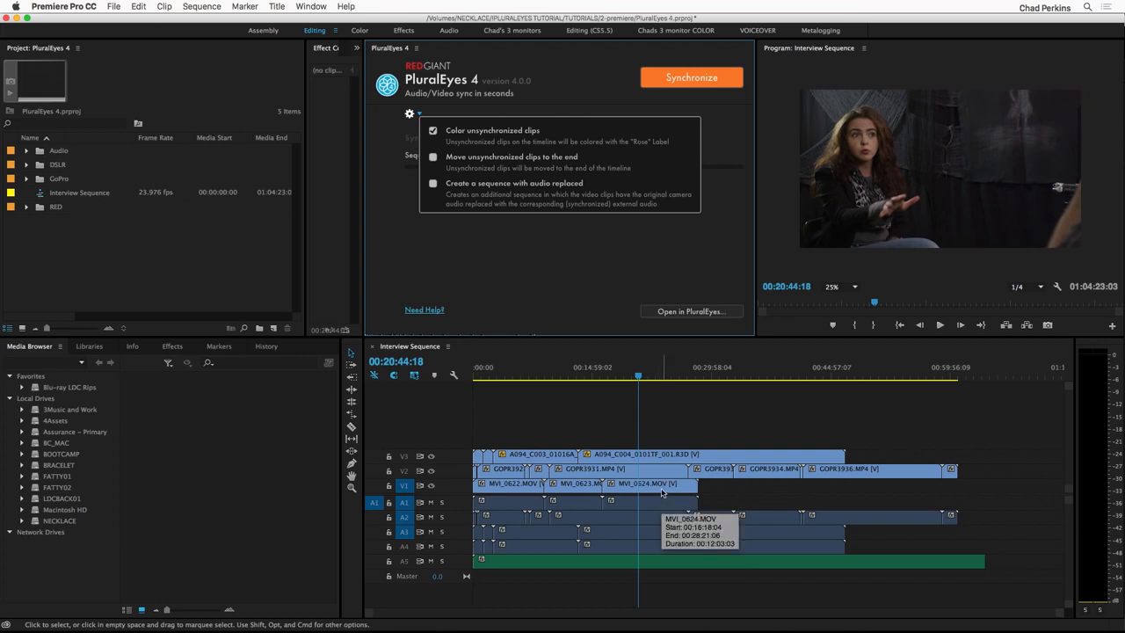
{"action": "left_click", "coordinate": [433, 157]}
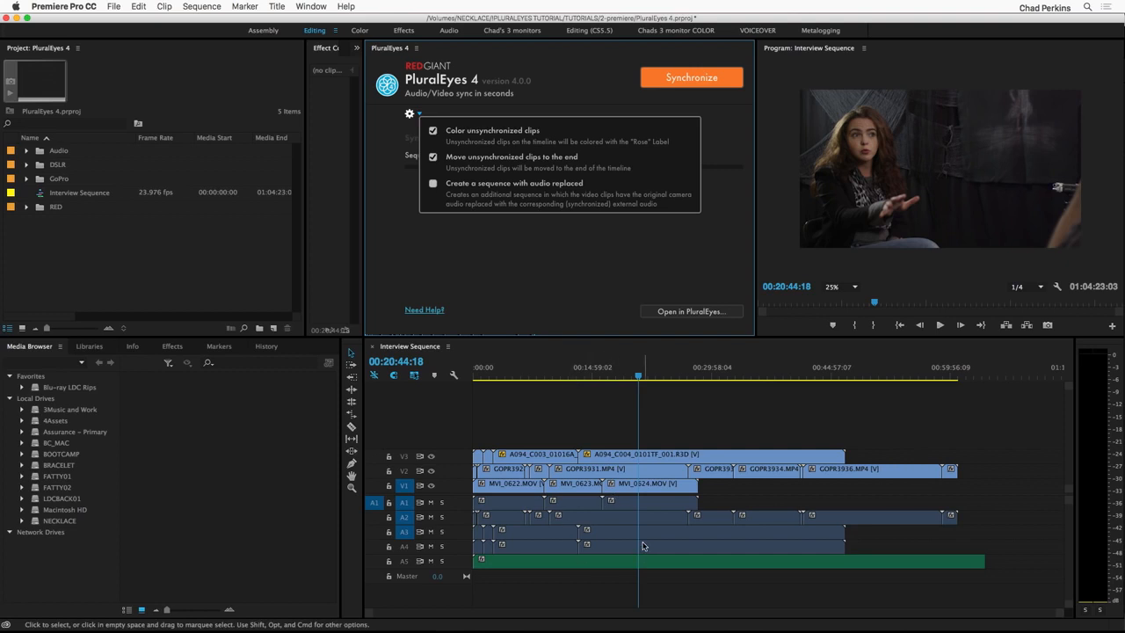
{"action": "left_click", "coordinate": [432, 184]}
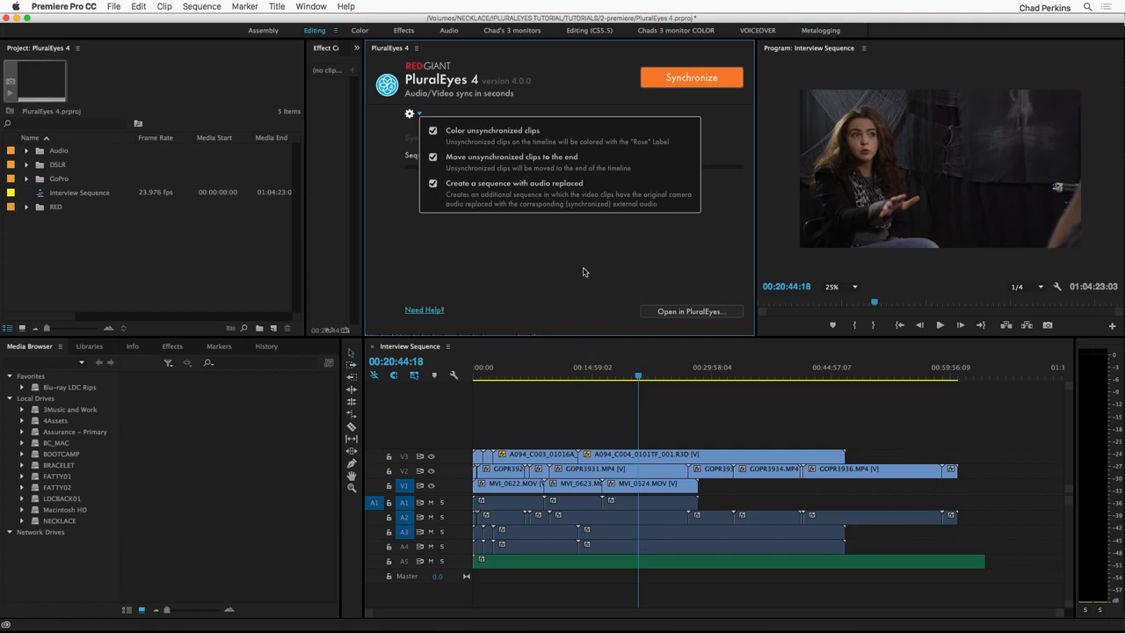
{"action": "left_click", "coordinate": [529, 261]}
{"action": "left_click", "coordinate": [685, 79]}
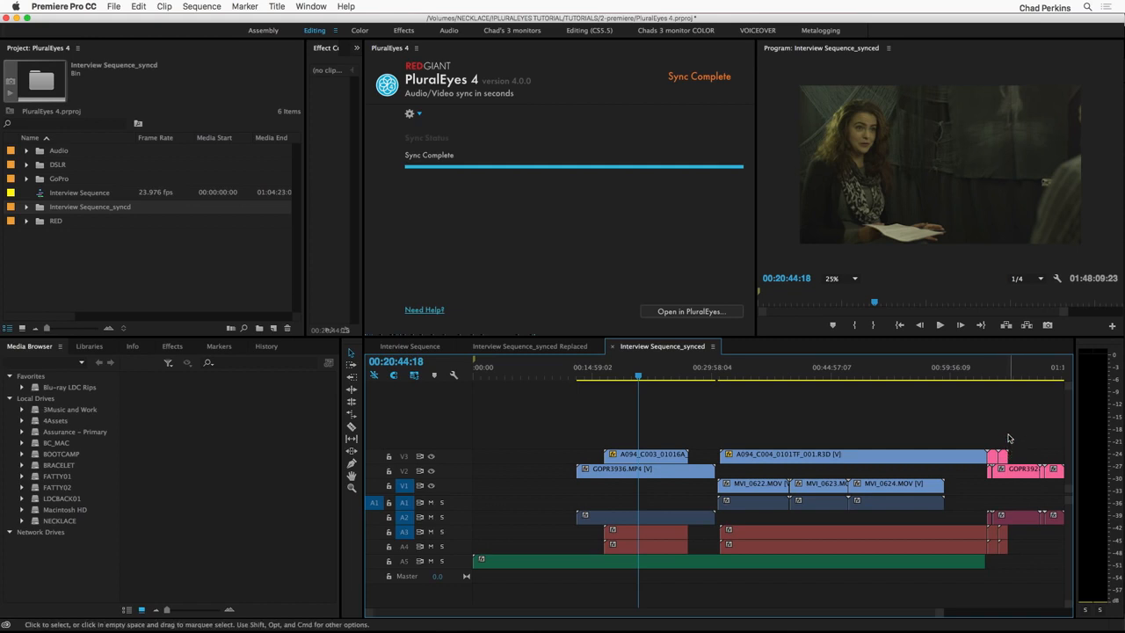
- Inspect the DSLR clip MVI_0622.MOV and the GoPro clip GOPR3936.MP4 in Interview Sequence_synced
{"action": "left_click_drag", "start_coordinate": [768, 375], "coordinate": [770, 376]}
{"action": "left_click", "coordinate": [750, 488]}
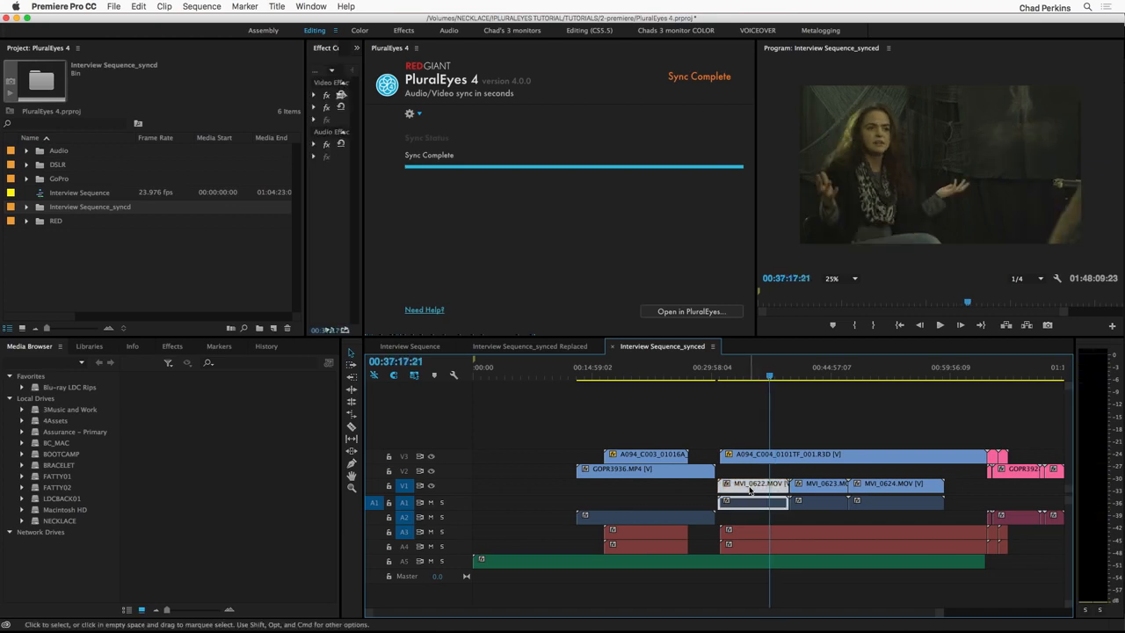
{"action": "left_click", "coordinate": [700, 375]}
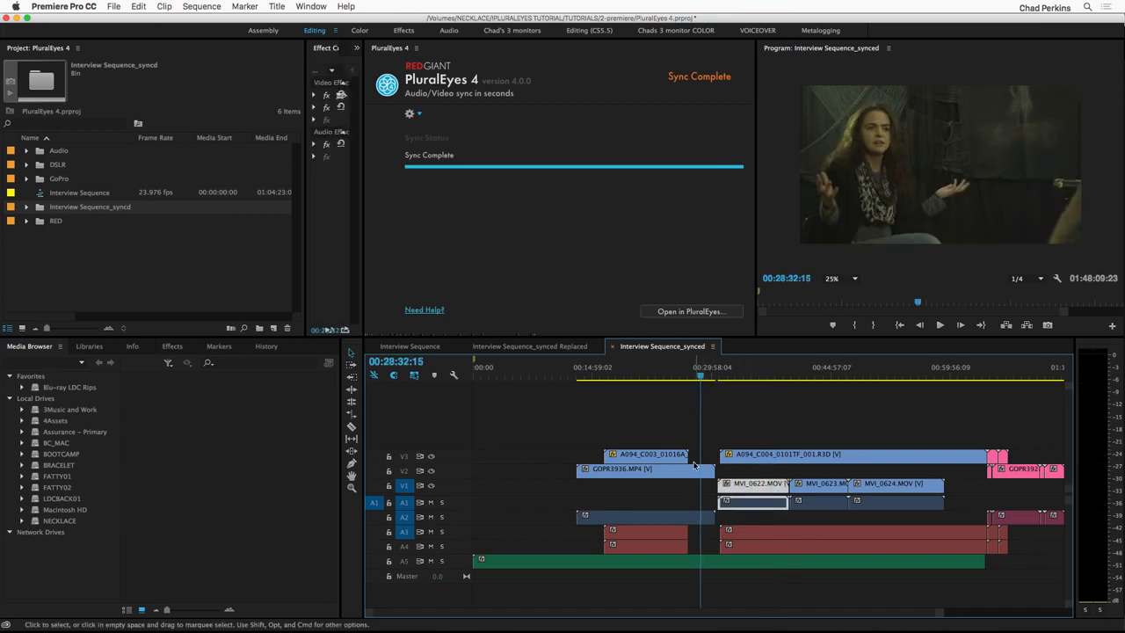
{"action": "left_click", "coordinate": [686, 476]}
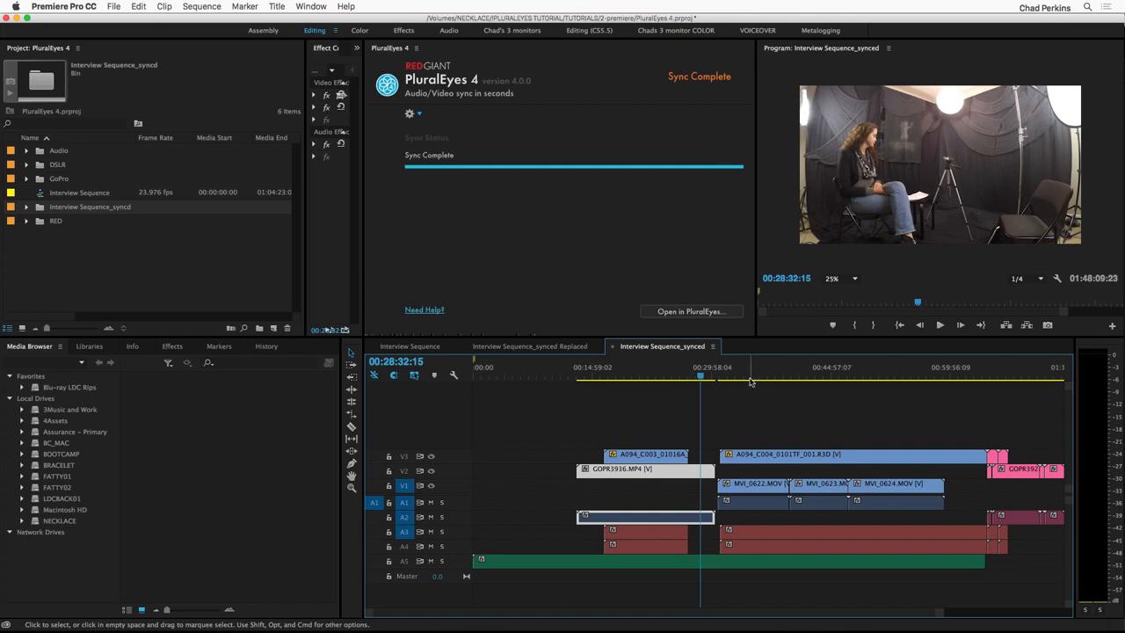
- Play Interview Sequence_synced from about 00:33:54 with V3 shown and hidden to check the sync, and restore the V3 output
{"action": "left_click_drag", "start_coordinate": [736, 377], "coordinate": [744, 378]}
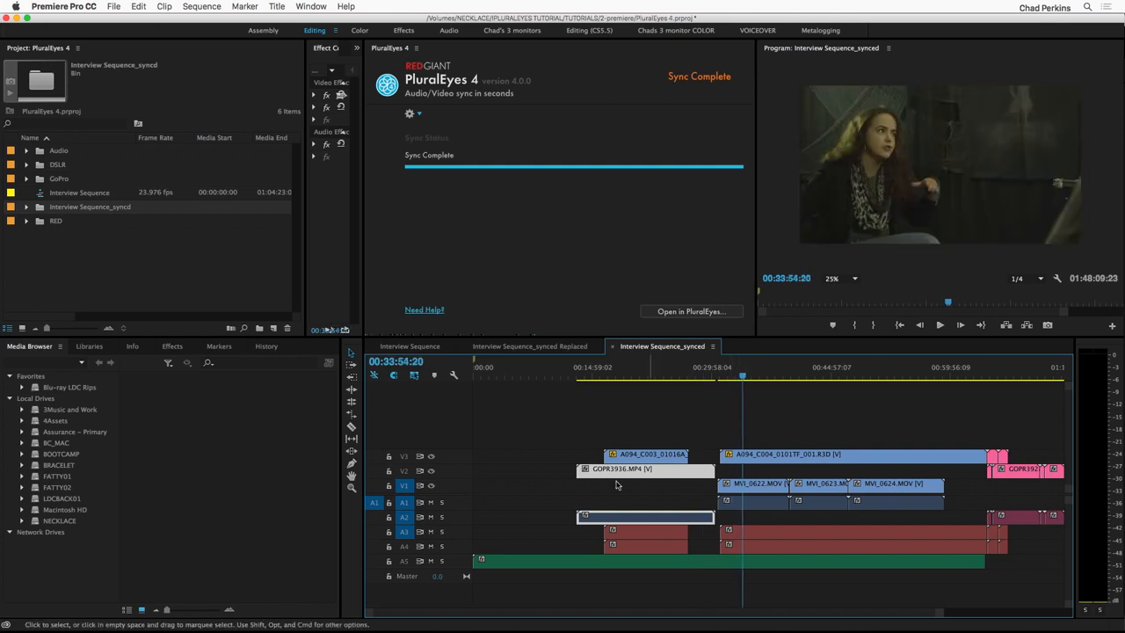
{"action": "key", "text": "space"}
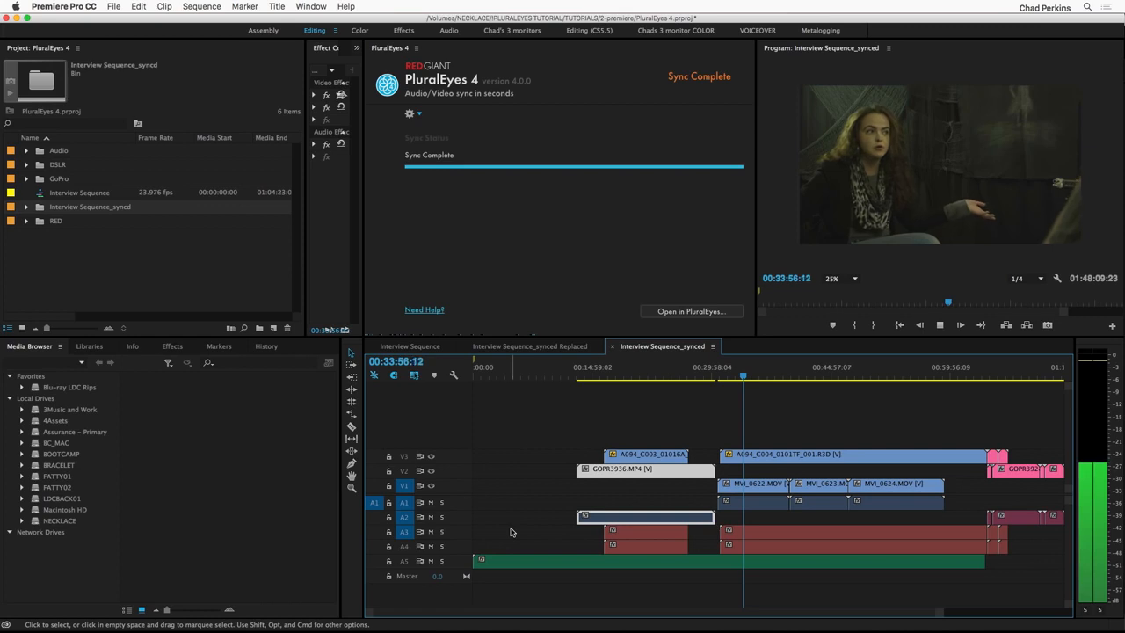
{"action": "key", "text": "space"}
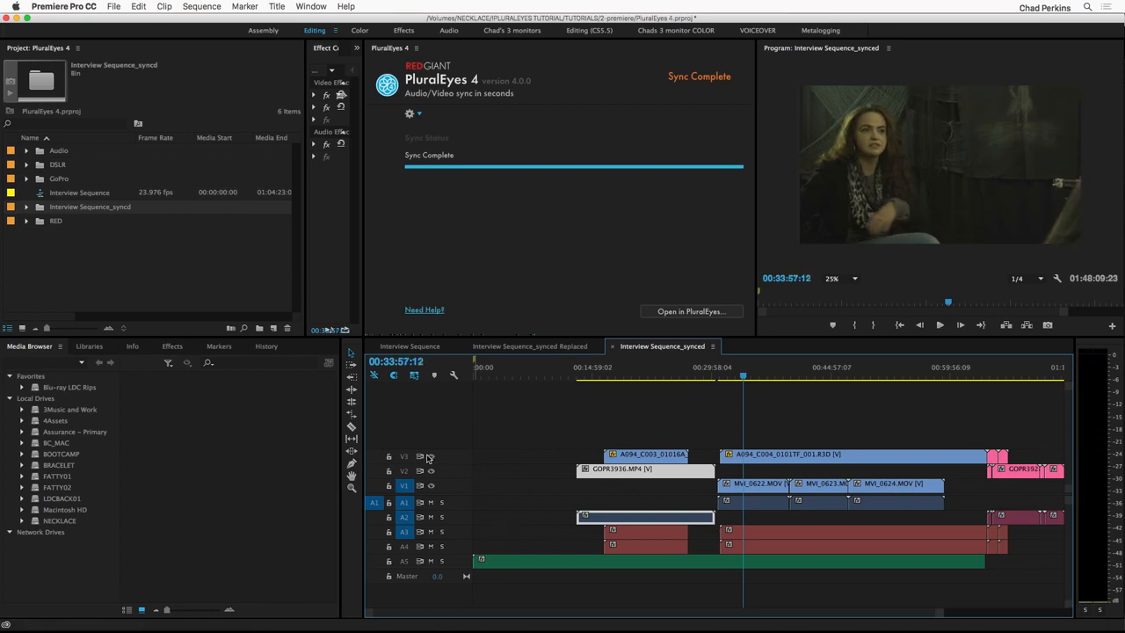
{"action": "key", "text": "space"}
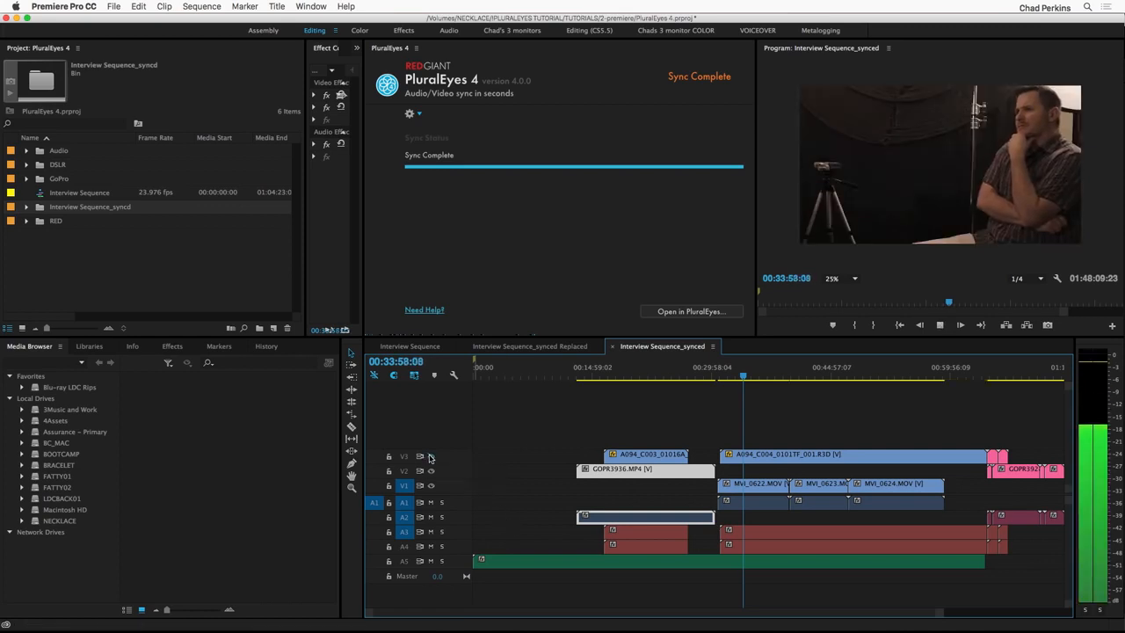
{"action": "key", "text": "space"}
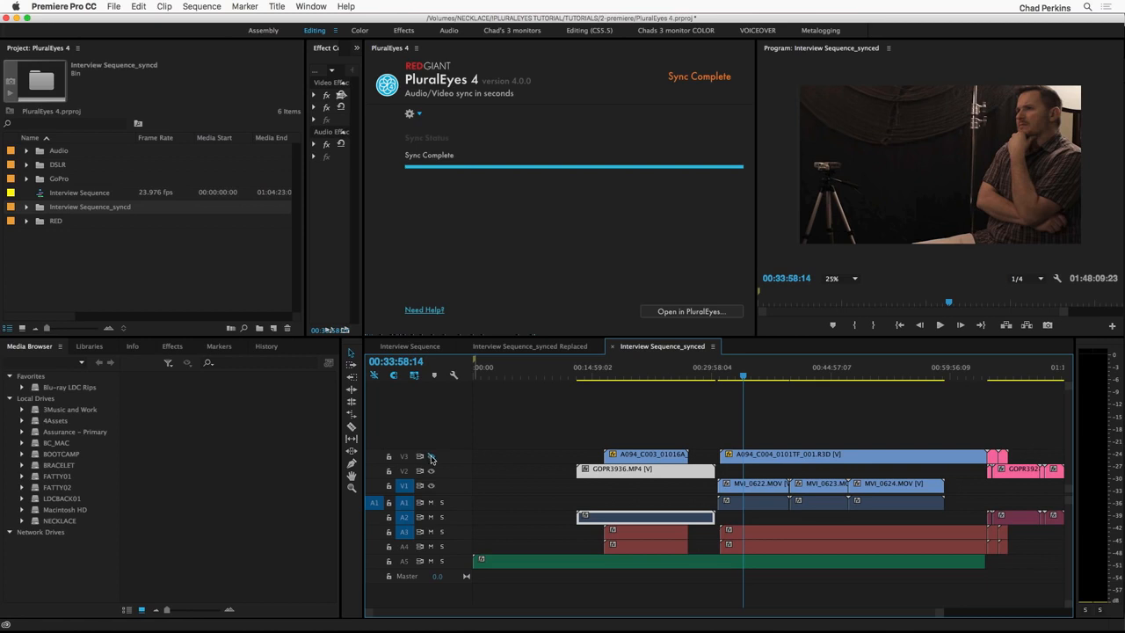
{"action": "left_click", "coordinate": [430, 456]}
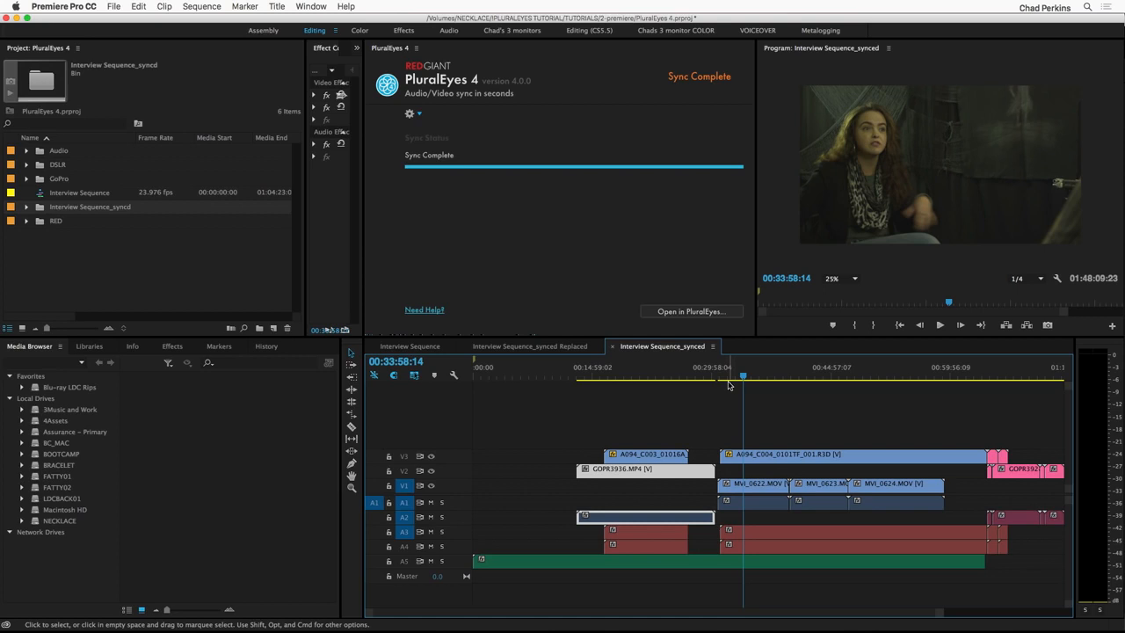
- Review the PluralEyes audio-replaced option and compare the audio tracks of Interview Sequence_synced with Interview Sequence_synced Replaced
{"action": "left_click", "coordinate": [417, 115]}
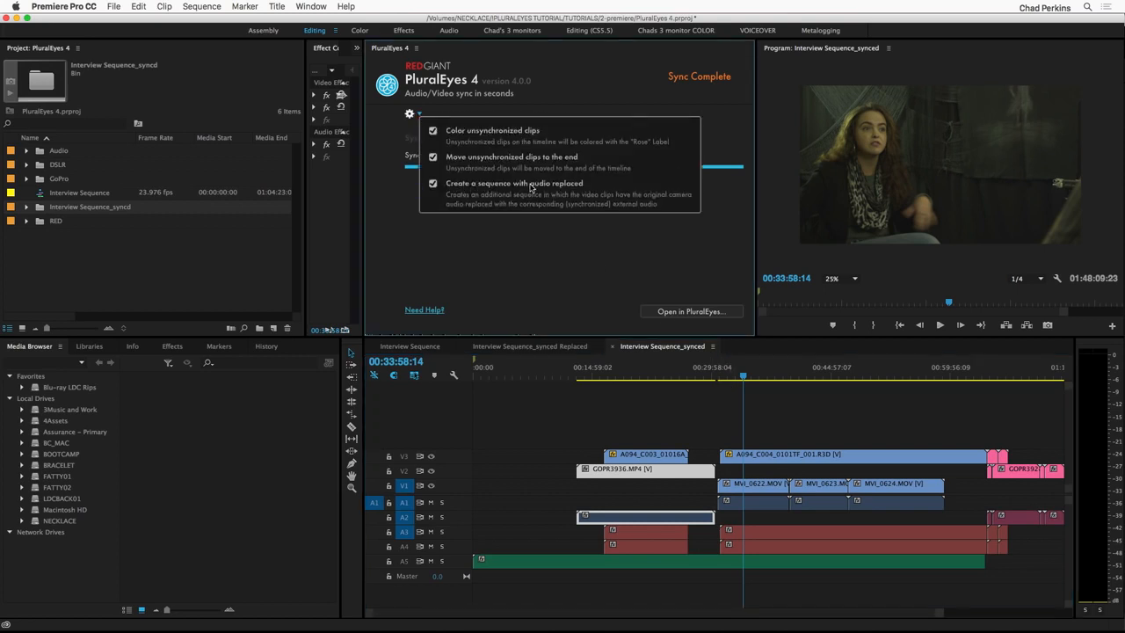
{"action": "left_click", "coordinate": [532, 242]}
{"action": "left_click", "coordinate": [651, 348]}
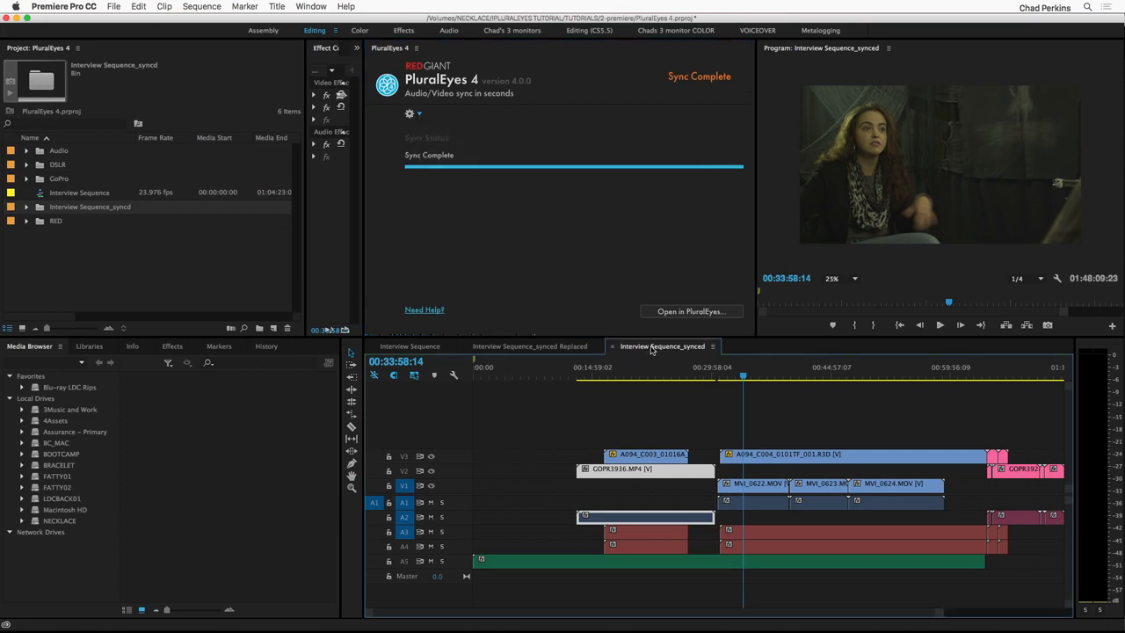
{"action": "left_click", "coordinate": [537, 348]}
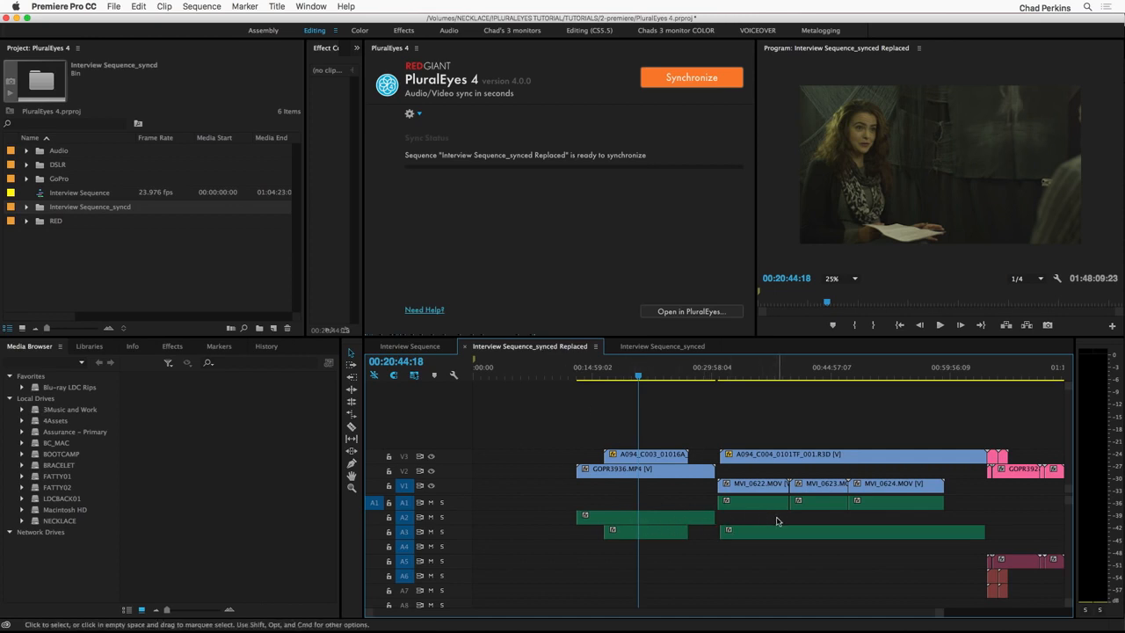
{"action": "left_click", "coordinate": [659, 346]}
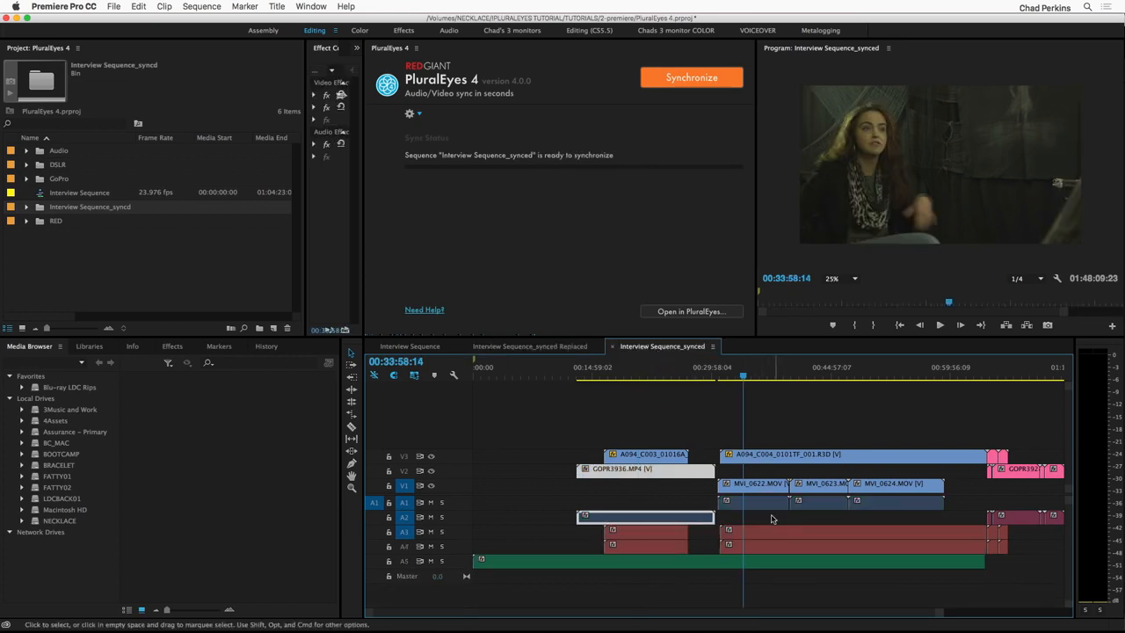
{"action": "left_click", "coordinate": [546, 347]}
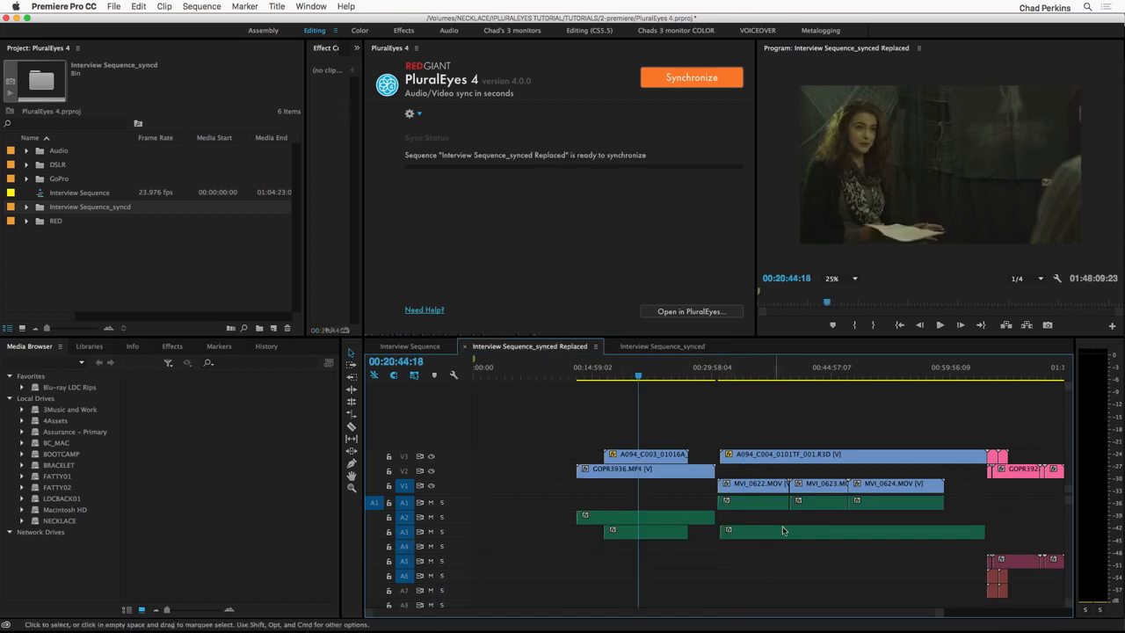
- Play Interview Sequence_synced Replaced briefly near 00:33:51 to check the replaced audio
{"action": "left_click", "coordinate": [741, 375]}
{"action": "left_click_drag", "start_coordinate": [742, 375], "coordinate": [744, 378]}
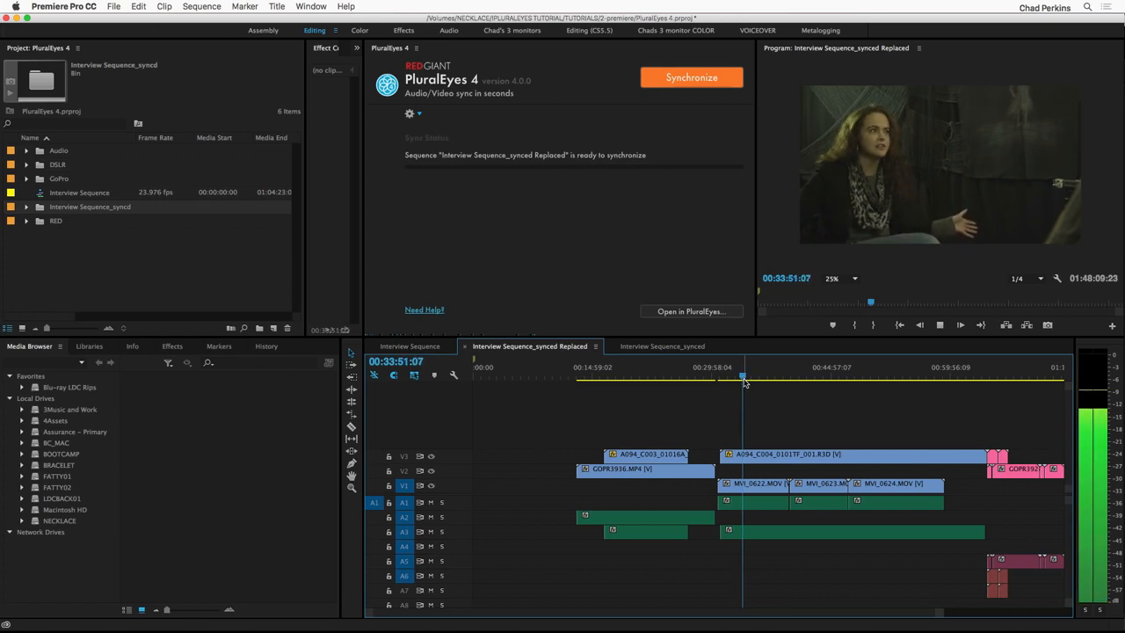
{"action": "key", "text": "space"}
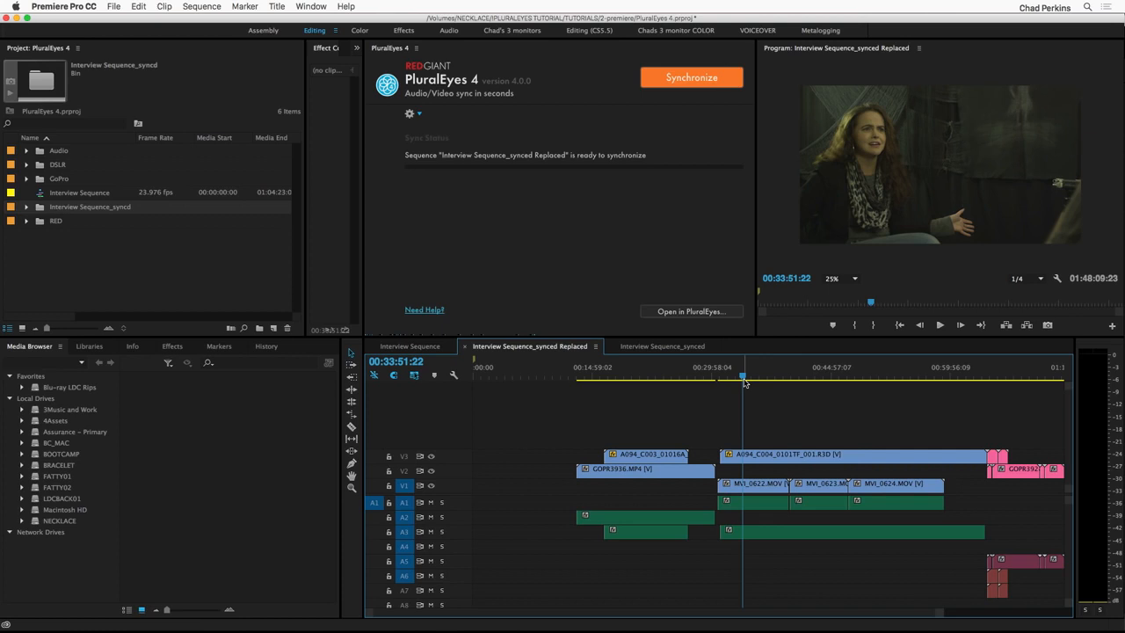
- Return to the original Interview Sequence and locate the Final Cut Pro XML export option without exporting
{"action": "left_click", "coordinate": [417, 348]}
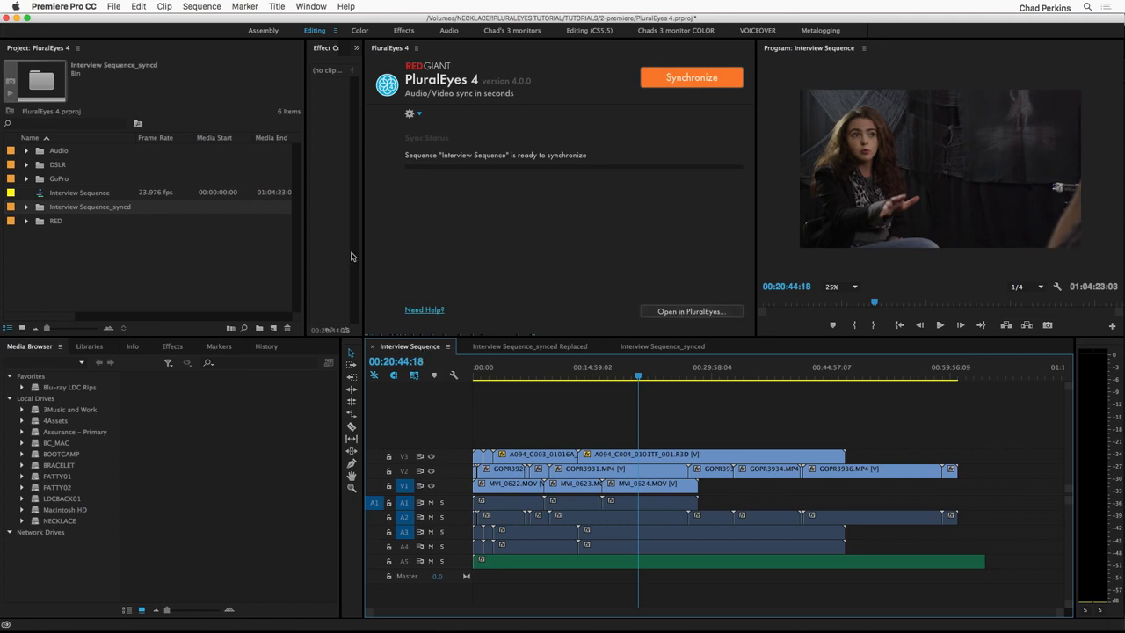
{"action": "left_click", "coordinate": [113, 7]}
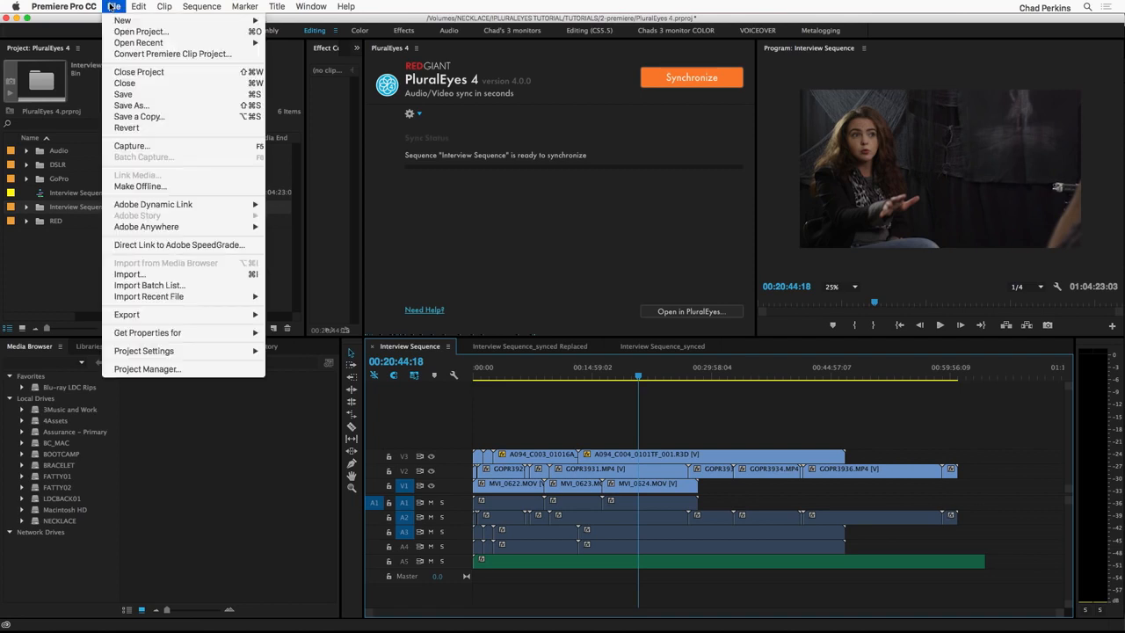
{"action": "mouse_move", "coordinate": [172, 314]}
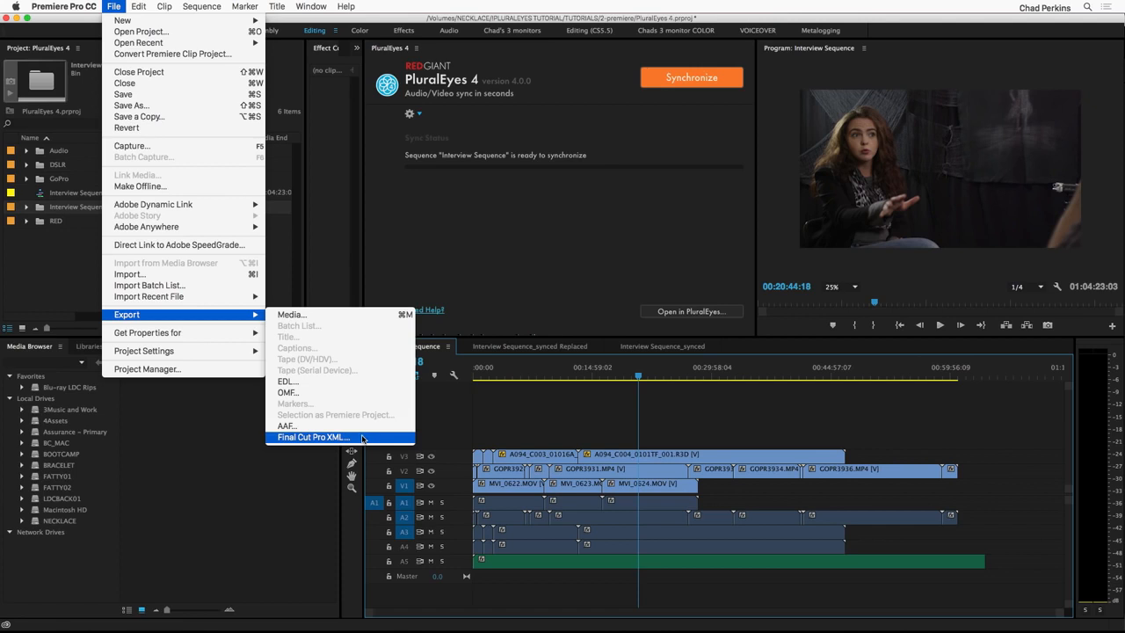
{"action": "left_click", "coordinate": [561, 291]}
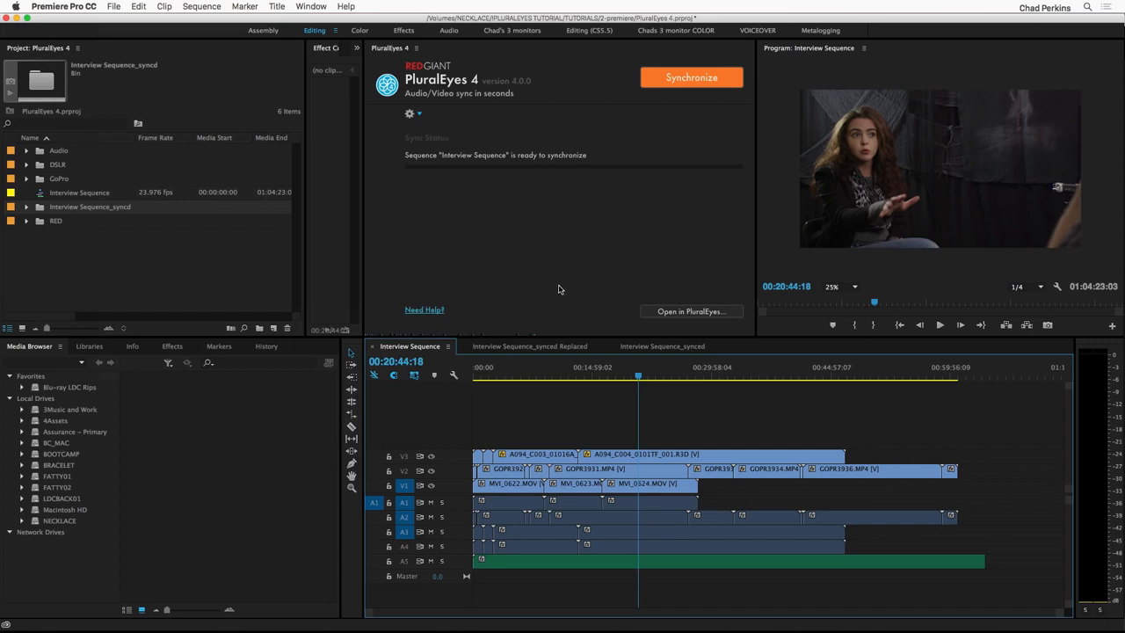
- Open Interview Sequence in the standalone PluralEyes 4 application and synchronize its clips
{"action": "left_click", "coordinate": [690, 312]}
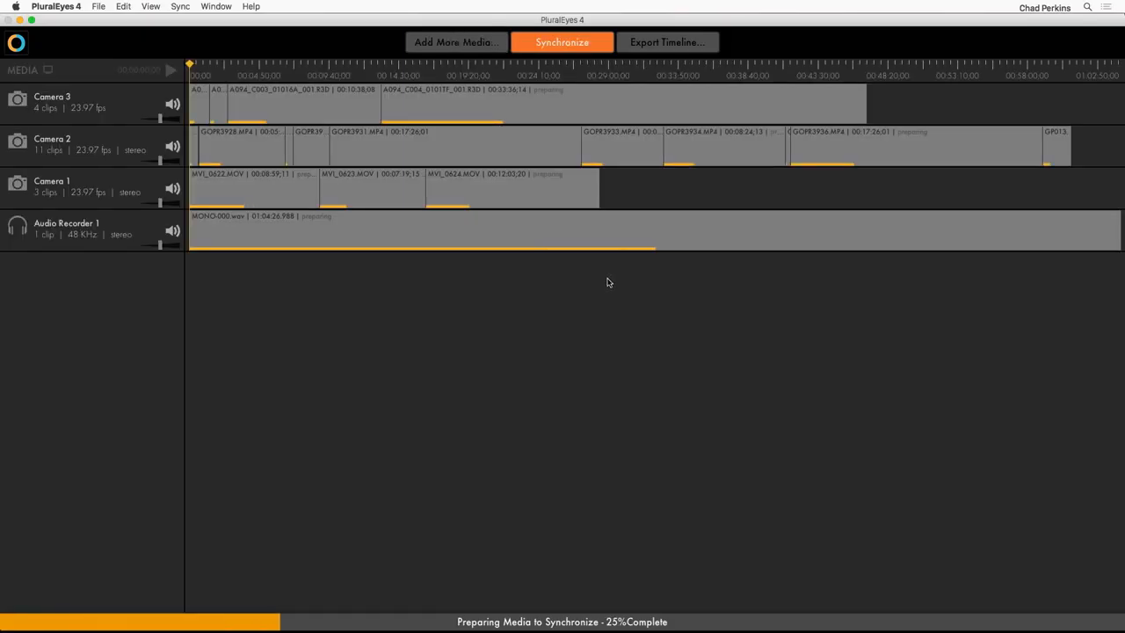
{"action": "left_click", "coordinate": [571, 44]}
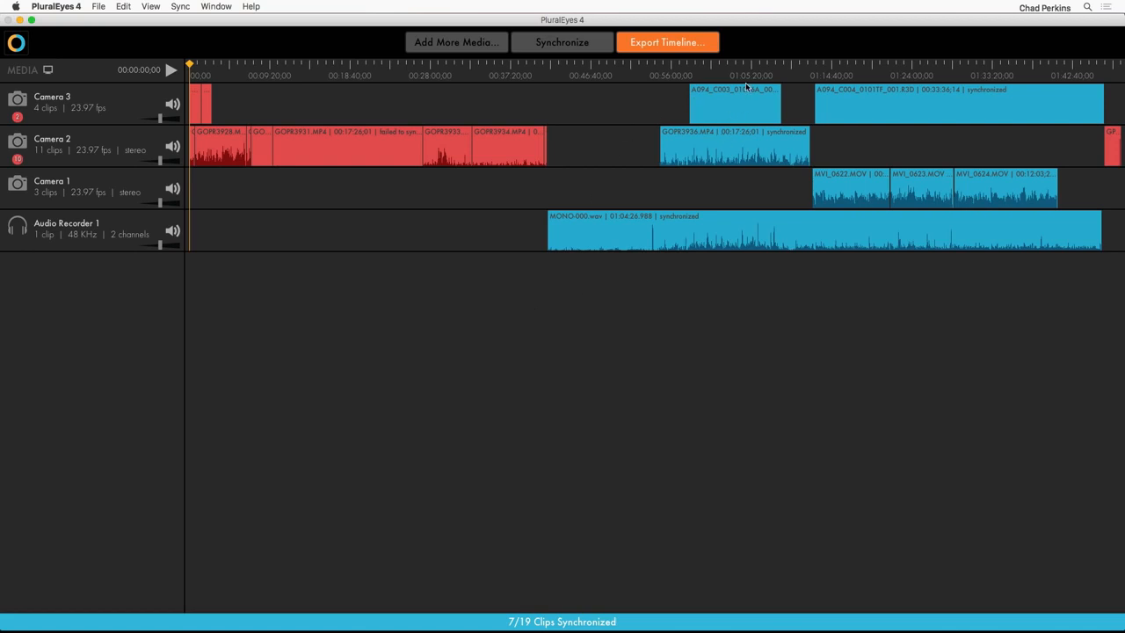
- Show the media preview for the Camera 2 clip GOPR3936.MP4 and place the playhead at 01:00:14;11
{"action": "left_click", "coordinate": [47, 70]}
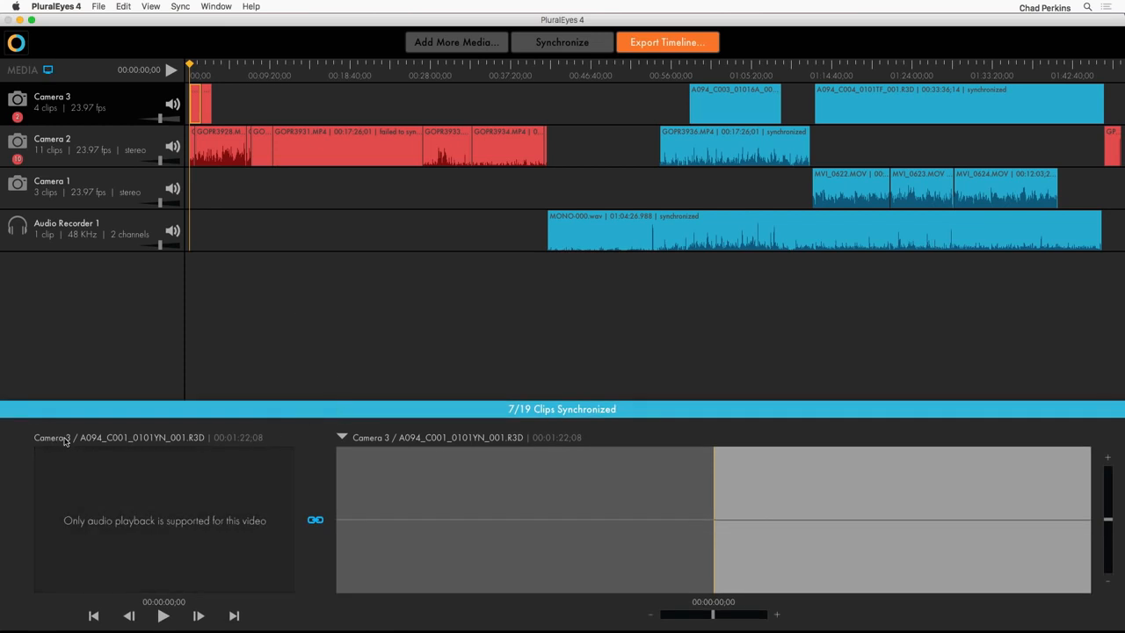
{"action": "left_click", "coordinate": [730, 165]}
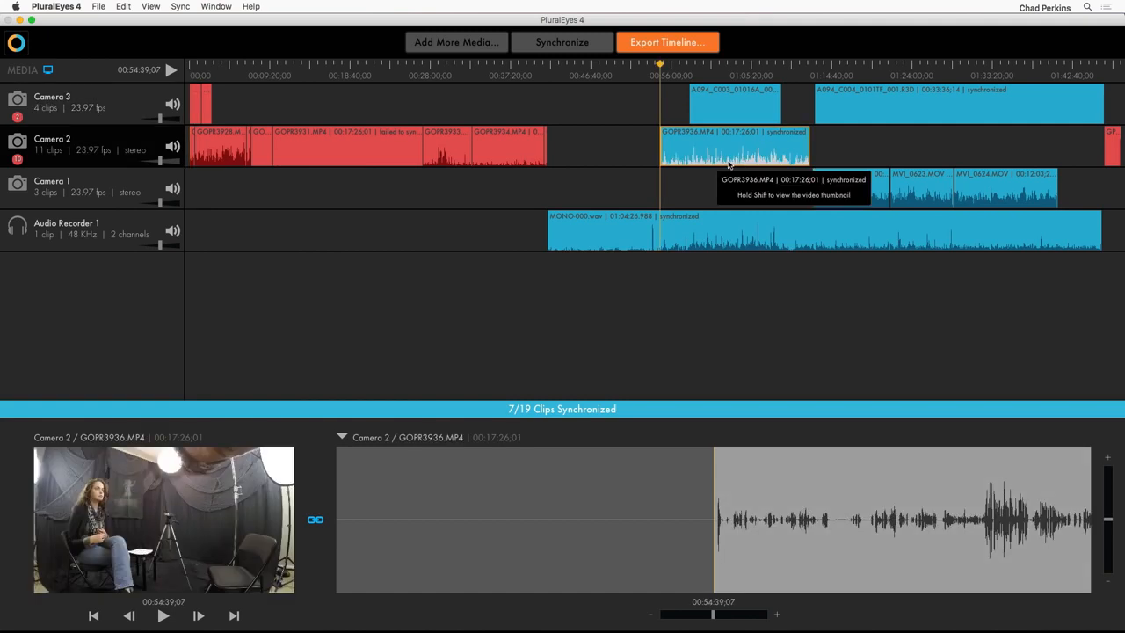
{"action": "left_click", "coordinate": [703, 73]}
{"action": "left_click_drag", "start_coordinate": [705, 74], "coordinate": [708, 76]}
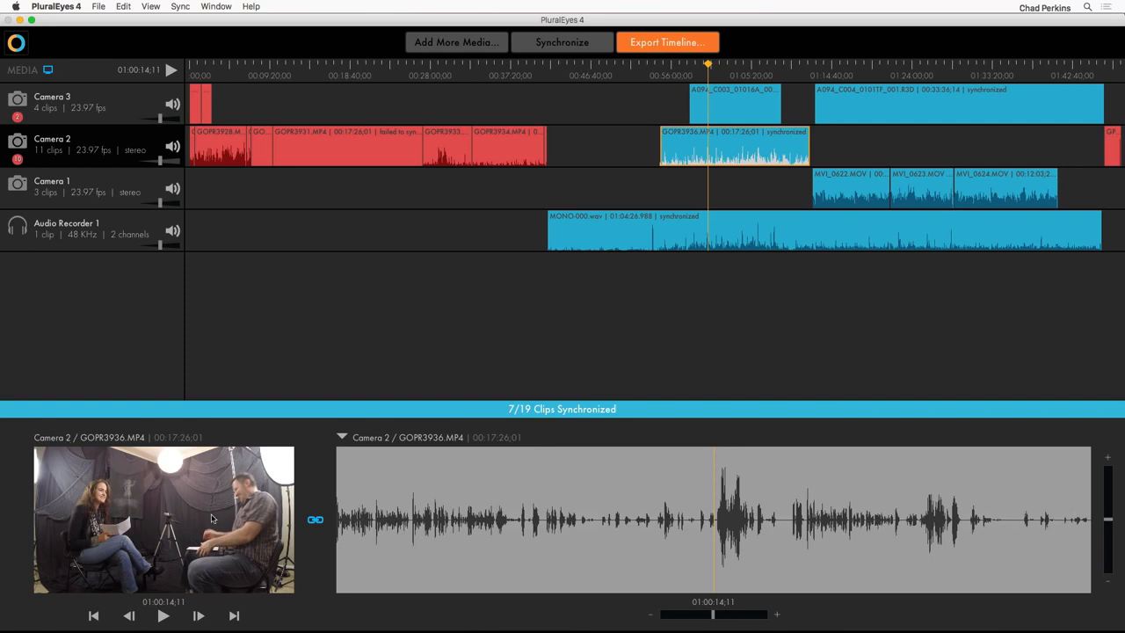
- Switch the preview waveform to Audio Recorder 1 and briefly play the clip from 01:00:14;11 to check the sync
{"action": "left_click", "coordinate": [341, 437]}
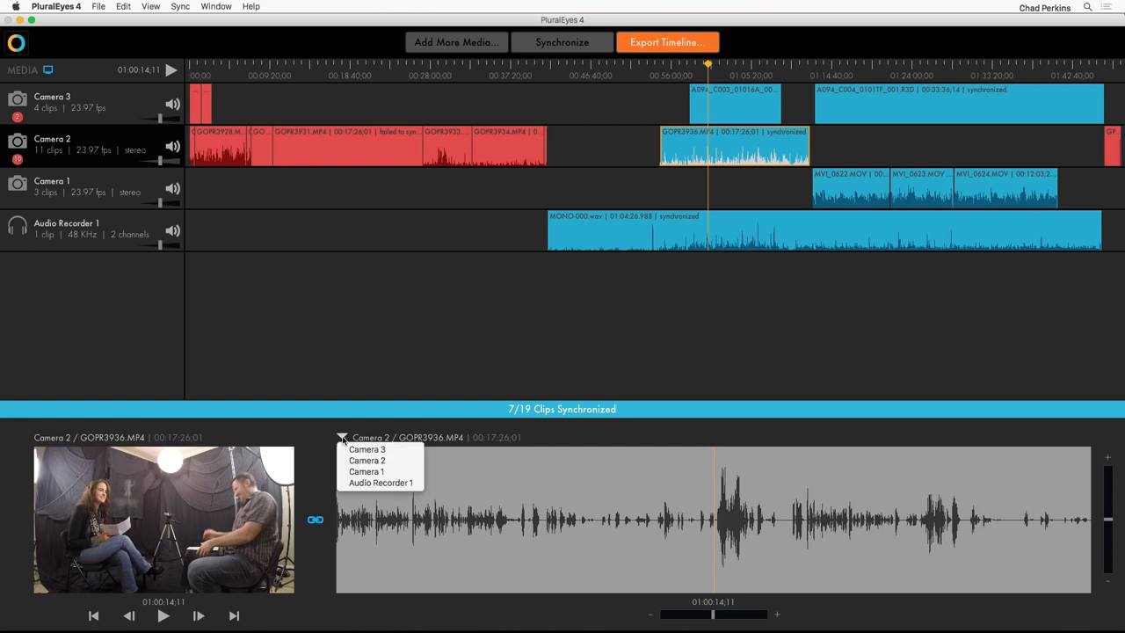
{"action": "left_click", "coordinate": [385, 483]}
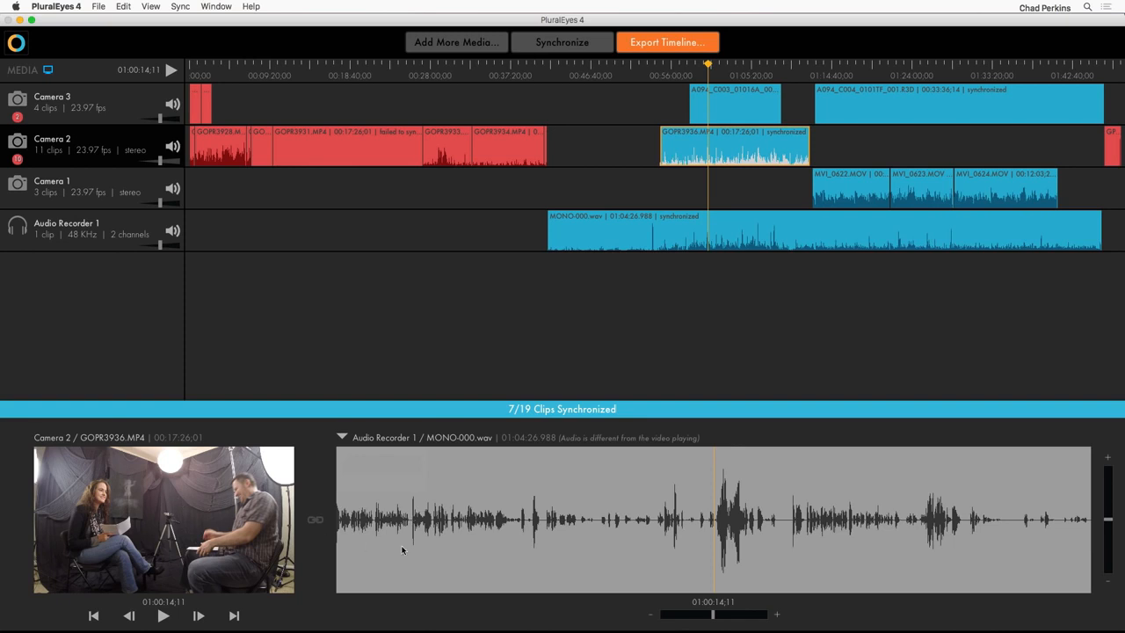
{"action": "key", "text": "space"}
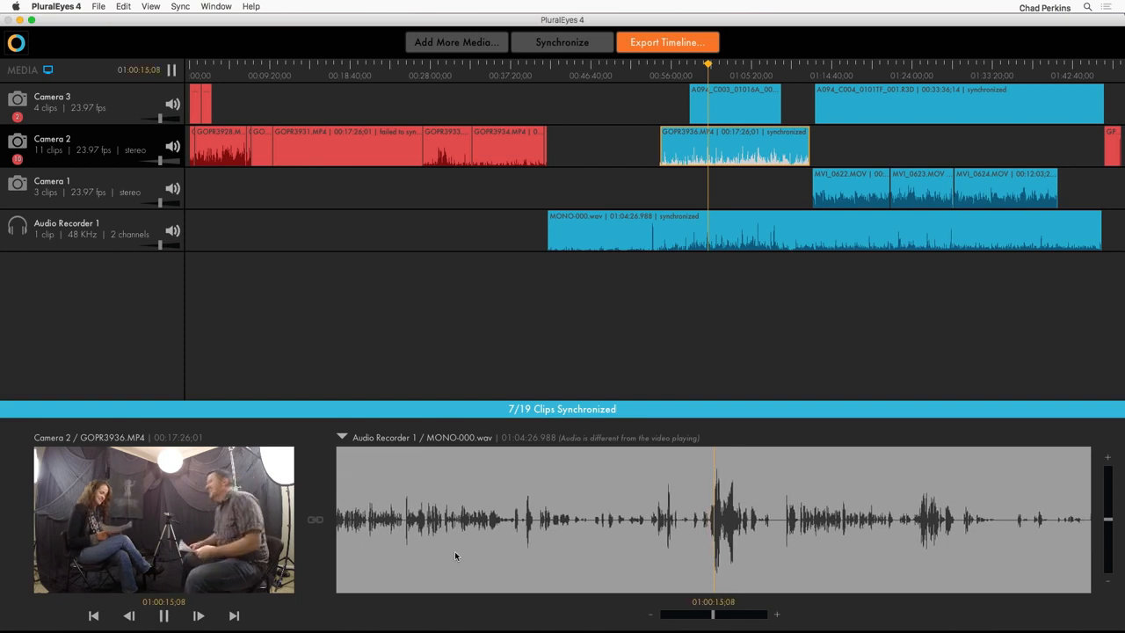
{"action": "key", "text": "space"}
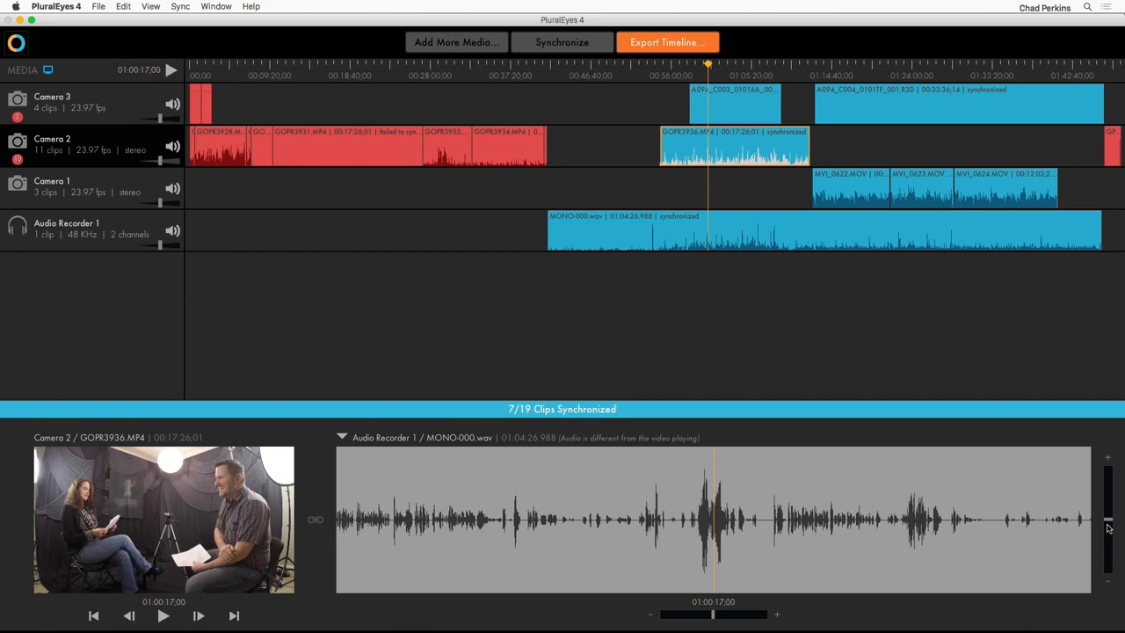
- Magnify the Audio Recorder 1 waveform vertically to make its peaks easier to see
{"action": "mouse_move", "coordinate": [1109, 522]}
{"action": "left_mouse_down"}
{"action": "mouse_move", "coordinate": [1109, 490]}
{"action": "mouse_move", "coordinate": [1110, 519]}
{"action": "left_mouse_up"}
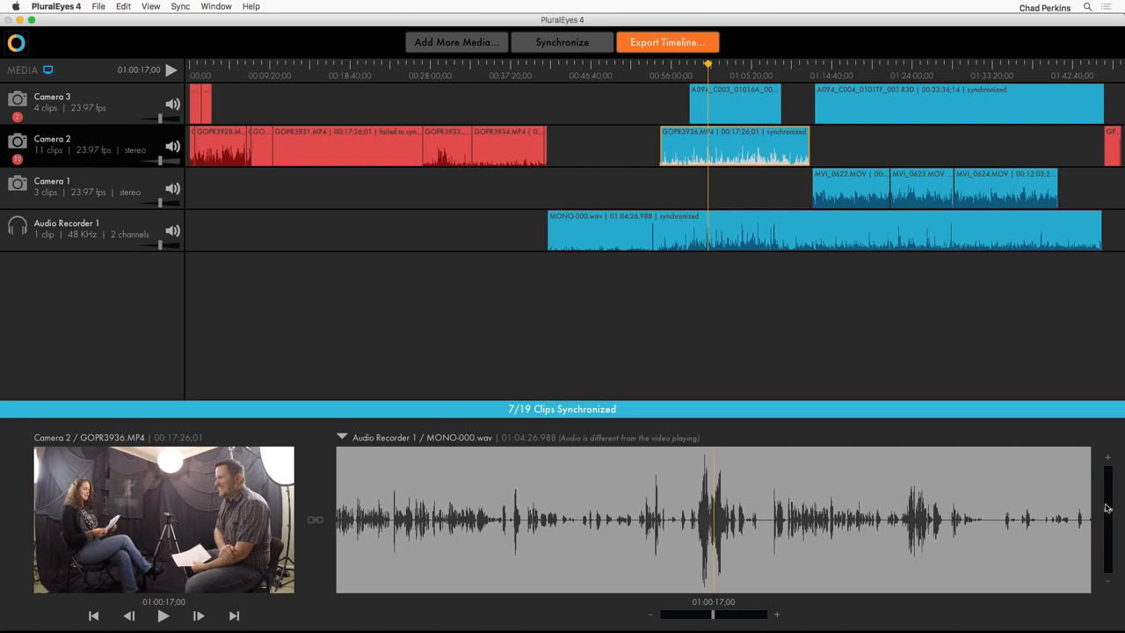
{"action": "left_click_drag", "start_coordinate": [1107, 510], "coordinate": [1110, 494]}
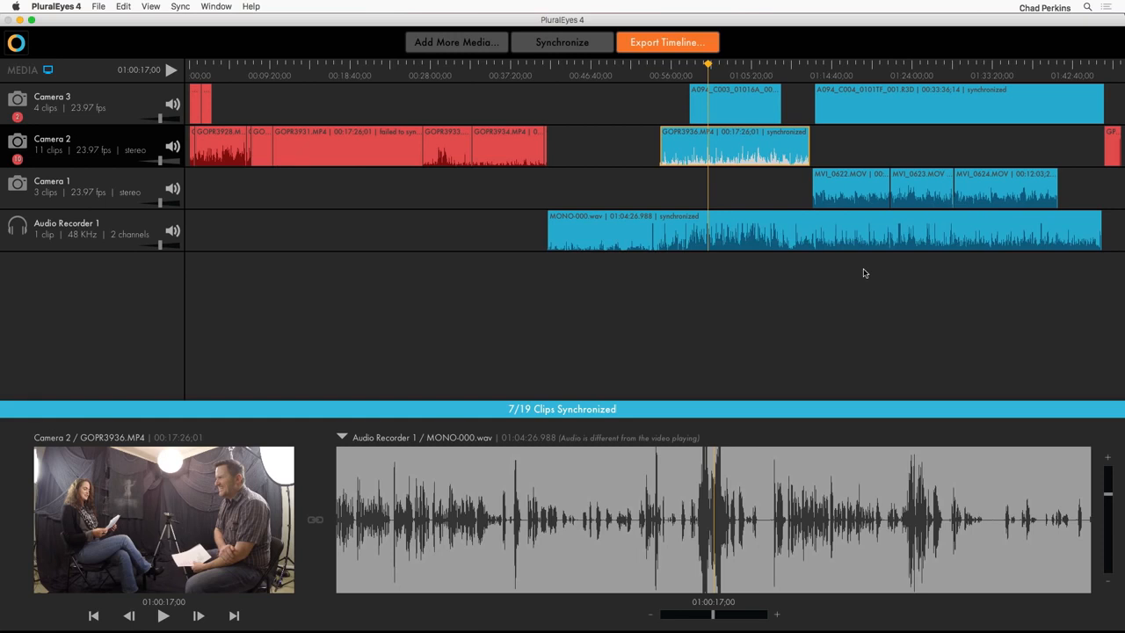
- Mute the Camera 1, Camera 2 and Camera 3 tracks and raise the Audio Recorder 1 volume
{"action": "left_click", "coordinate": [172, 188]}
{"action": "left_click", "coordinate": [172, 147]}
{"action": "left_click", "coordinate": [173, 105]}
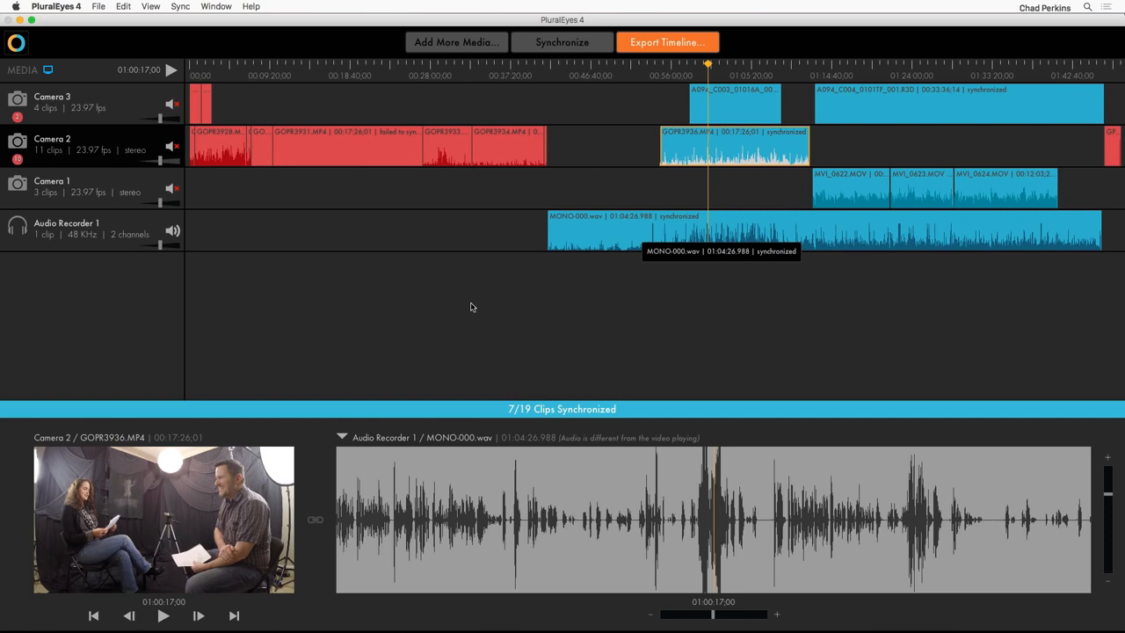
{"action": "left_click_drag", "start_coordinate": [166, 248], "coordinate": [175, 251]}
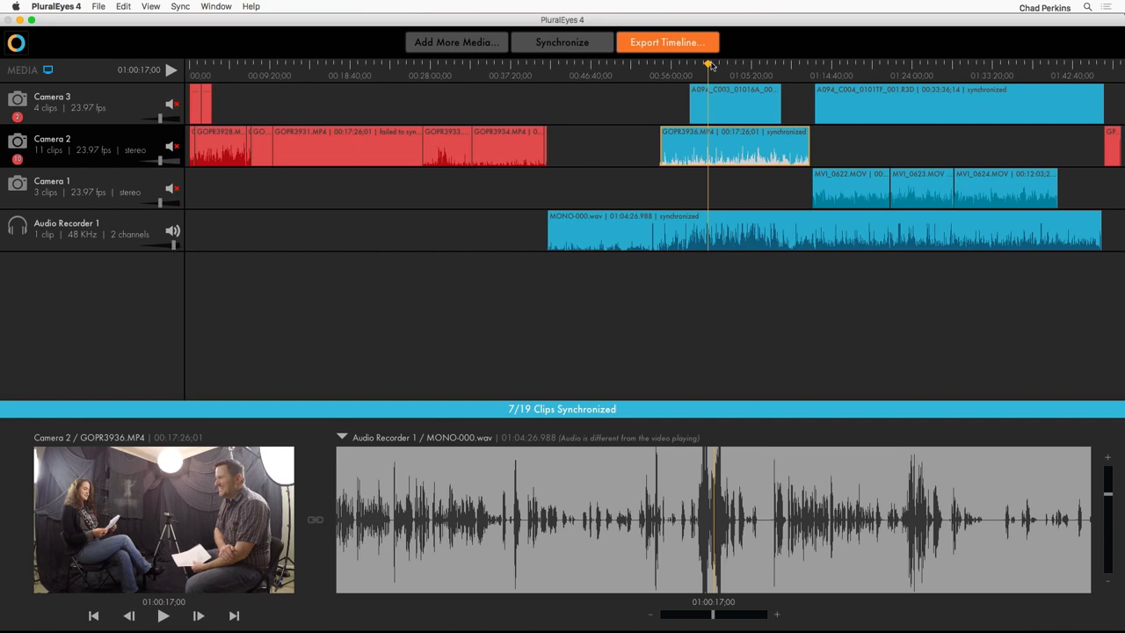
- Examine the synchronized clips around the playhead at several timeline magnifications, including the whole timeline
{"action": "key", "text": "super+equal"}
{"action": "key", "text": "super+equal"}
{"action": "key", "text": "super+equal"}
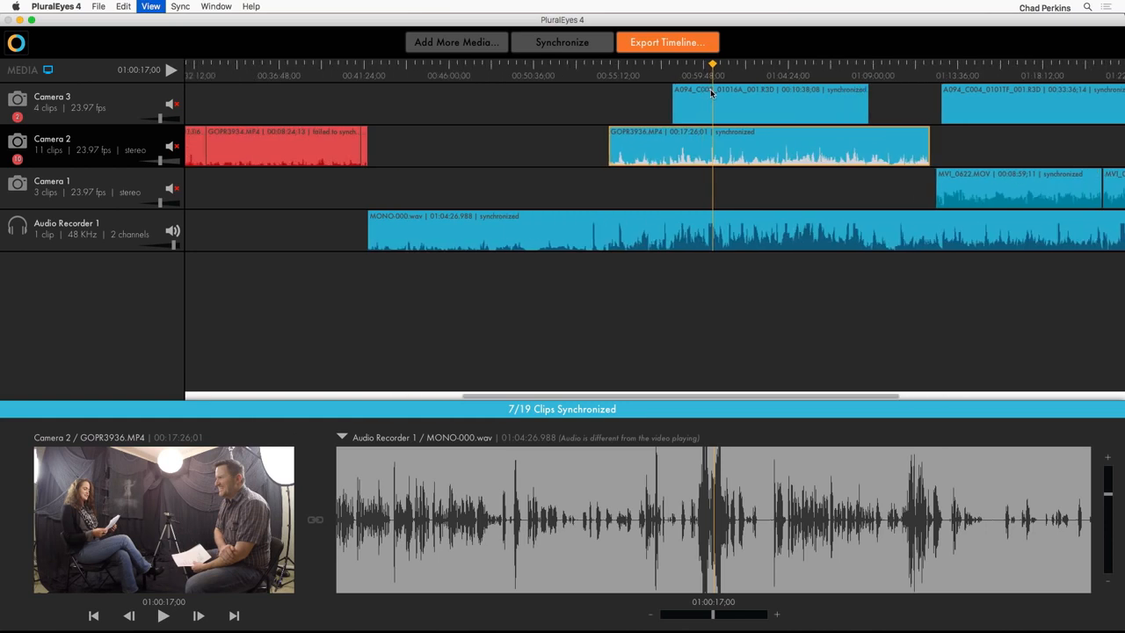
{"action": "key", "text": "super+equal"}
{"action": "key", "text": "super+equal"}
{"action": "key", "text": "super+equal"}
{"action": "key", "text": "super+equal"}
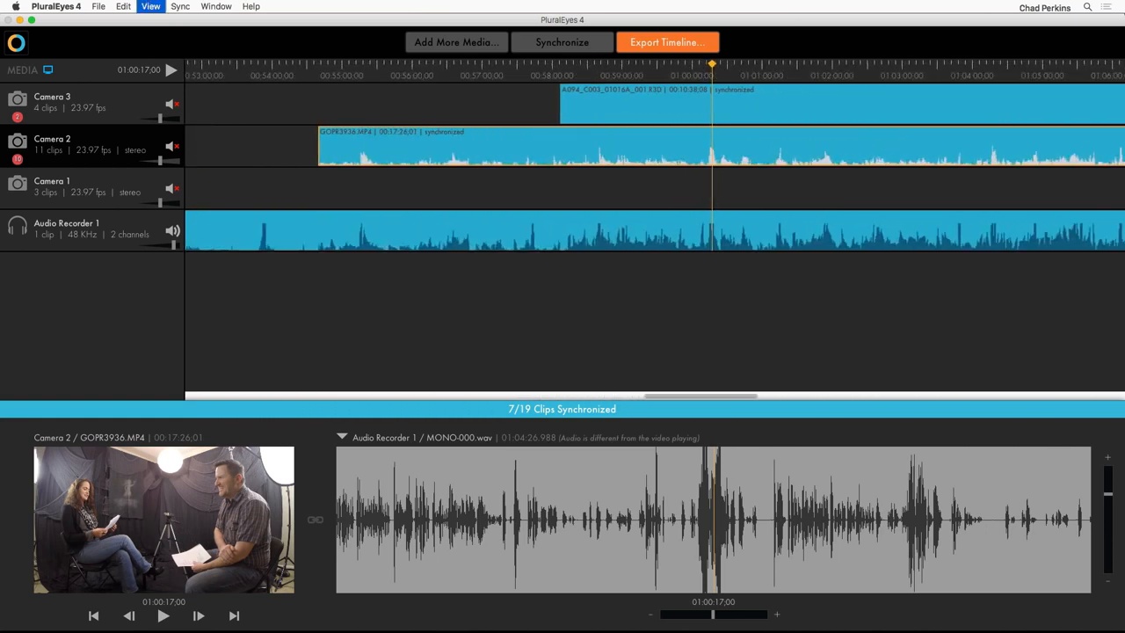
{"action": "key", "text": "super+minus"}
{"action": "key", "text": "super+minus"}
{"action": "key", "text": "super+minus"}
{"action": "key", "text": "super+minus"}
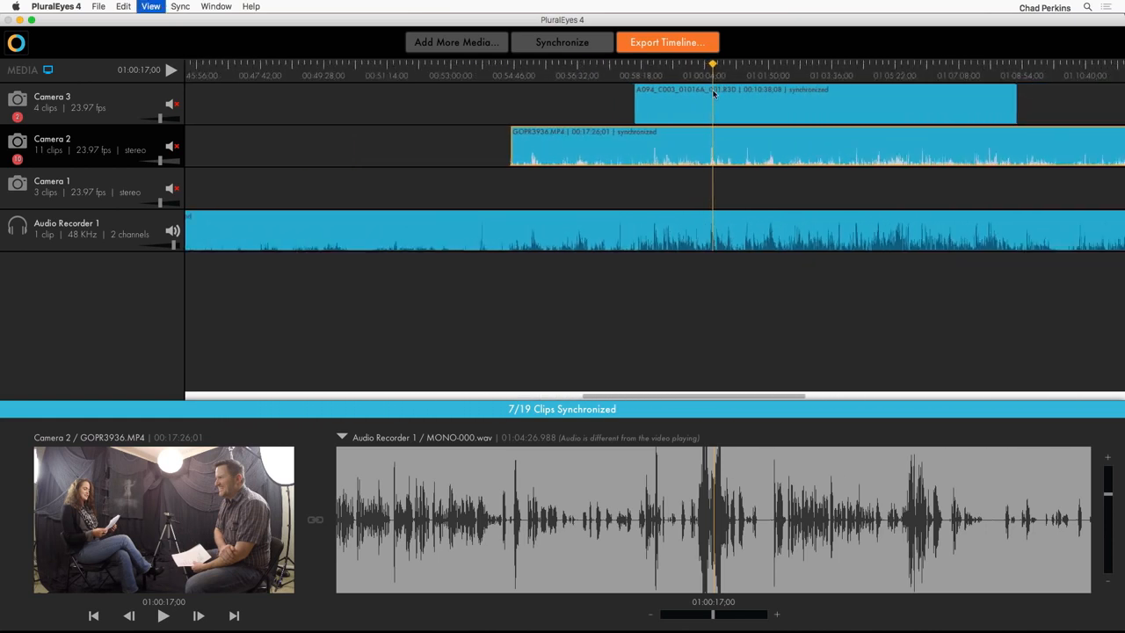
{"action": "key", "text": "super+minus"}
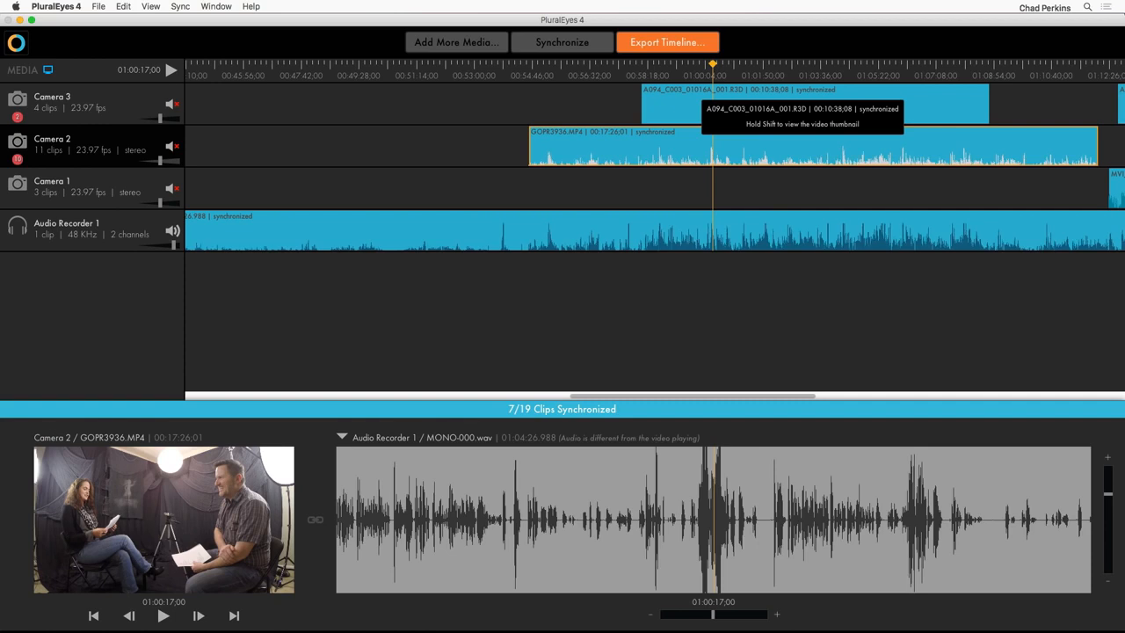
{"action": "key", "text": "super+0"}
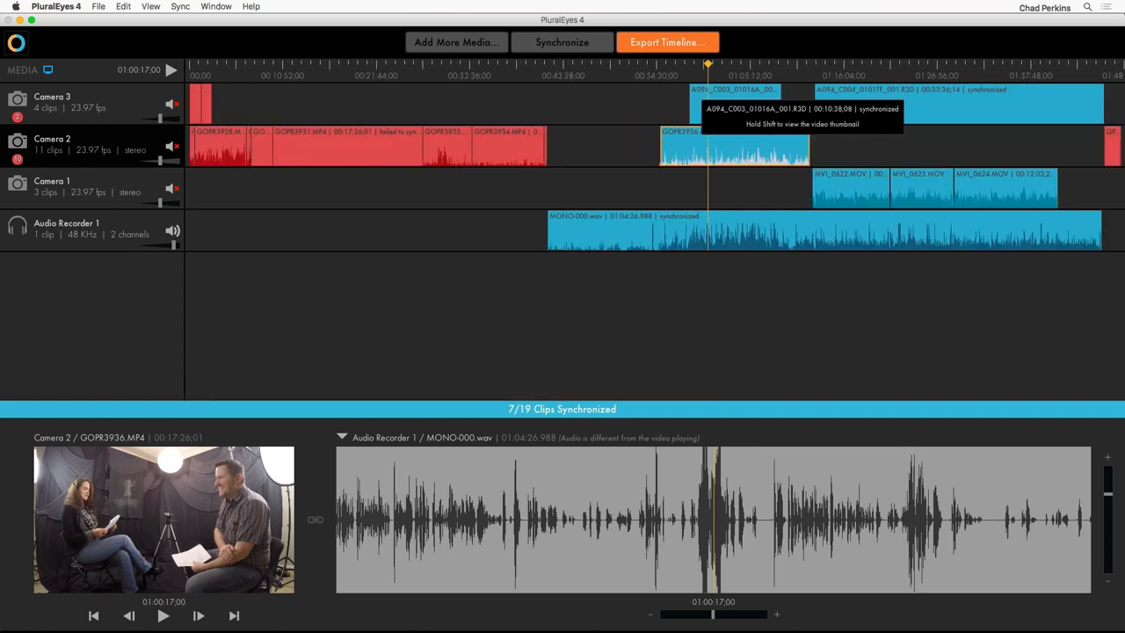
{"action": "key", "text": "super+equal"}
{"action": "key", "text": "super+equal"}
{"action": "key", "text": "super+equal"}
{"action": "key", "text": "super+equal"}
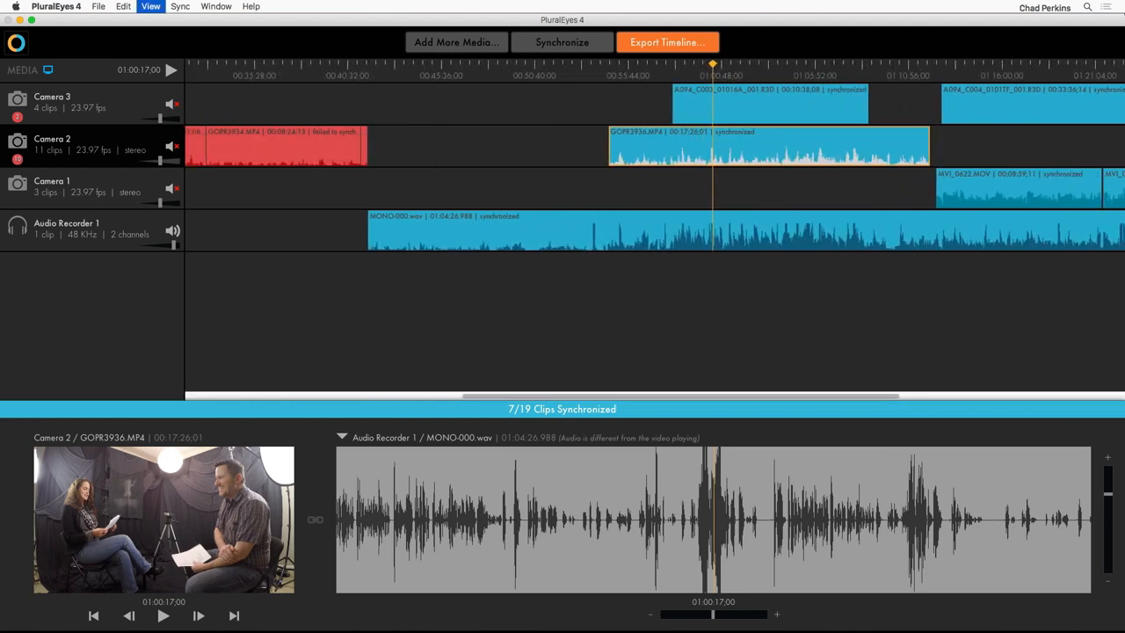
{"action": "key", "text": "super+equal"}
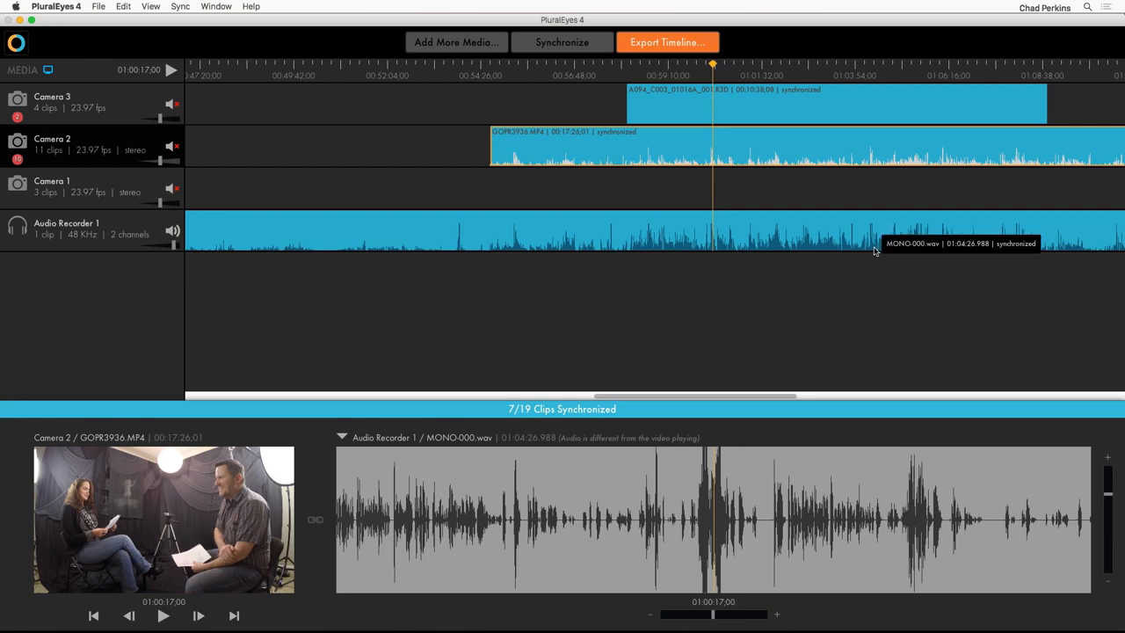
- Exaggerate the Audio Recorder 1 waveform height in the timeline, and reduce it to a moderate level
{"action": "scroll", "coordinate": [872, 252], "scroll_direction": "up", "scroll_amount": 3}
{"action": "scroll", "coordinate": [872, 251], "scroll_direction": "up", "scroll_amount": 2}
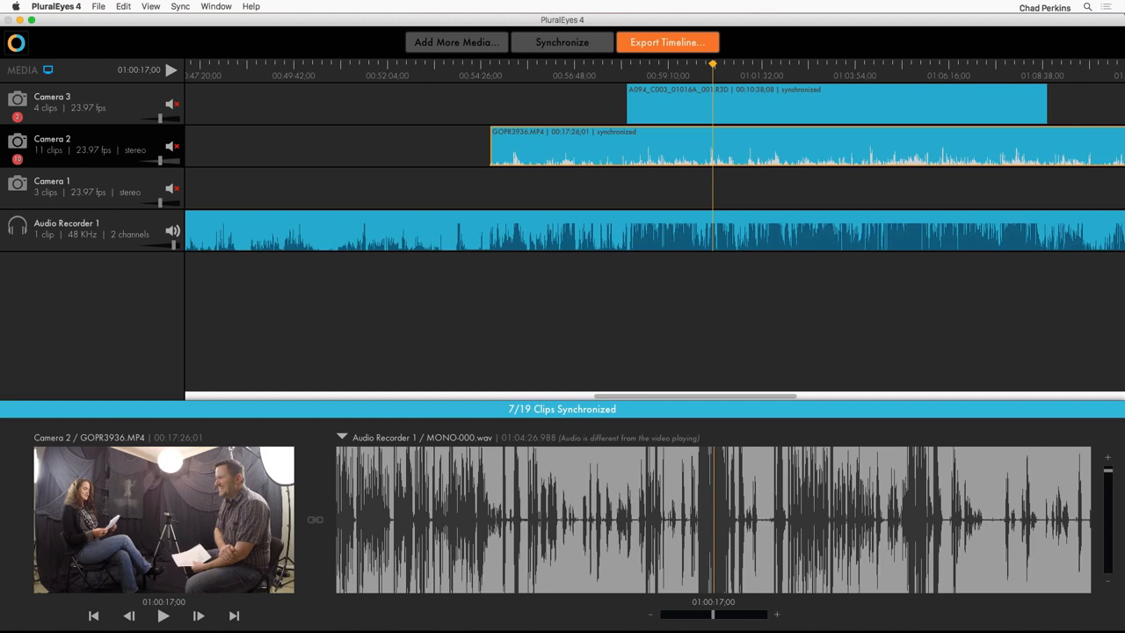
{"action": "scroll", "coordinate": [871, 251], "scroll_direction": "down", "scroll_amount": 4}
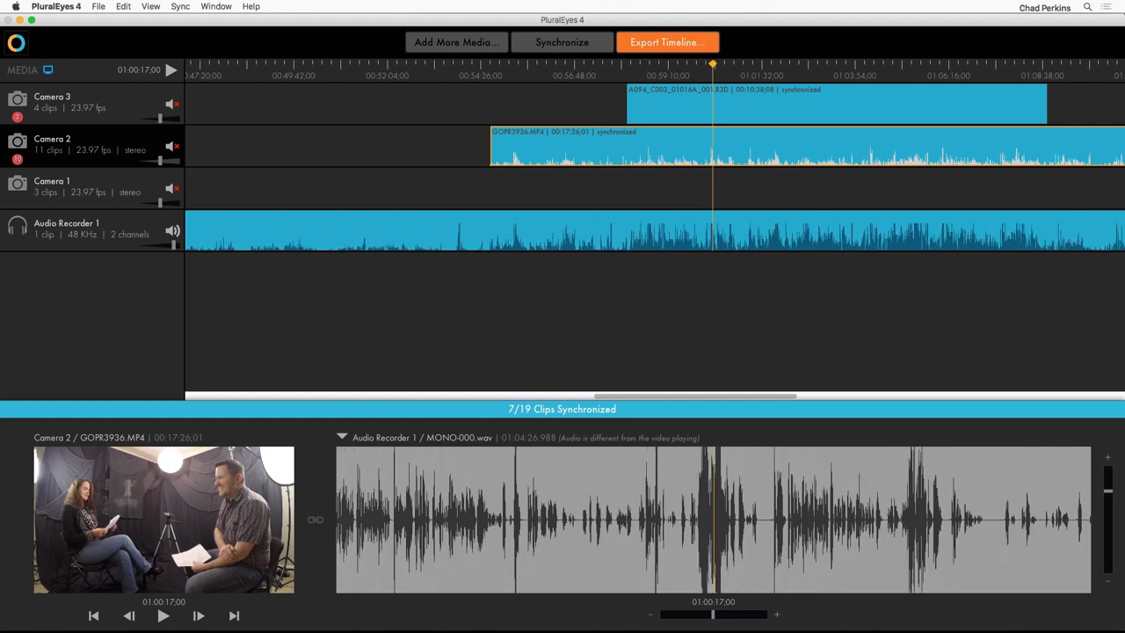
{"action": "scroll", "coordinate": [871, 252], "scroll_direction": "down", "scroll_amount": 2}
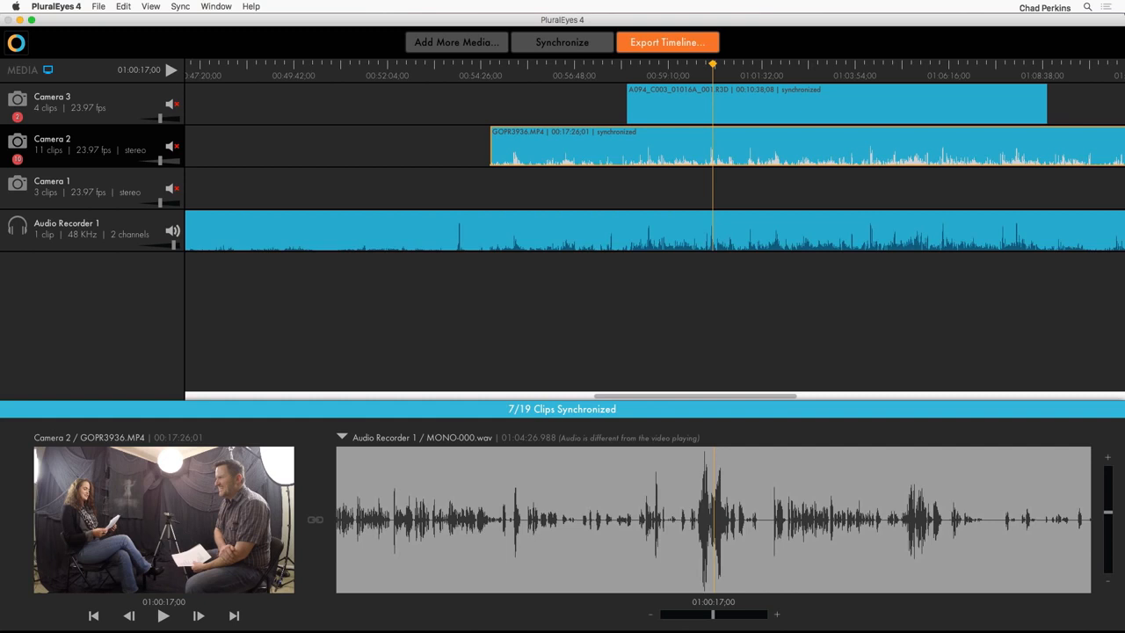
- Export the timeline for Premiere Pro as Interview Sequence-2.xml, with unsynchronized clips colored and moved to the end and no audio-replaced sequence
{"action": "left_click", "coordinate": [672, 44]}
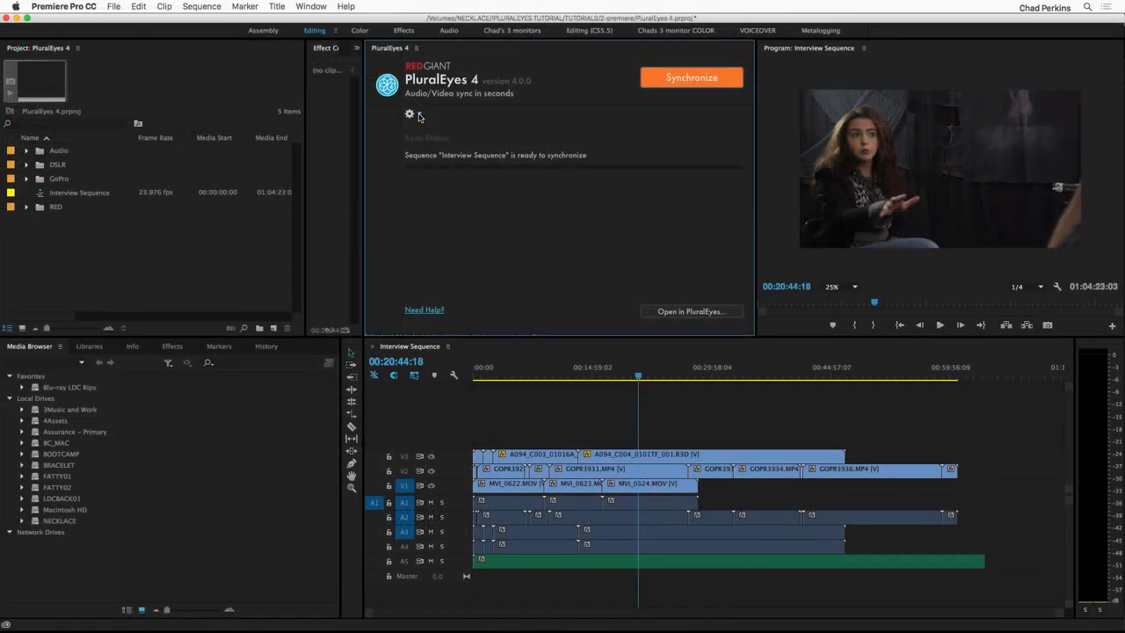
{"action": "left_click", "coordinate": [418, 115]}
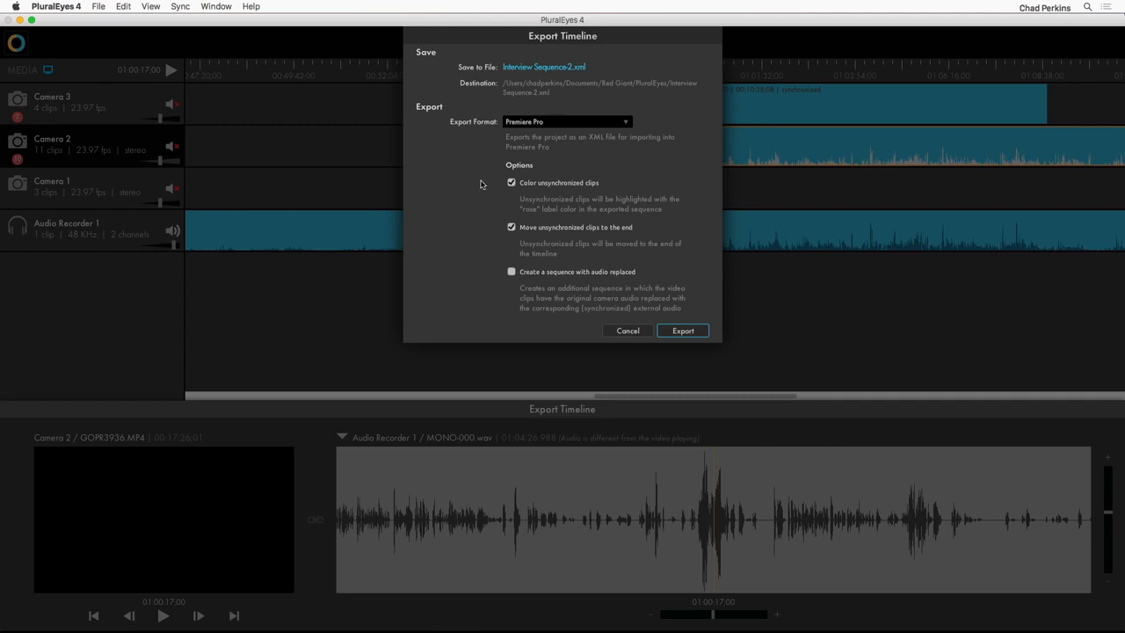
{"action": "left_click", "coordinate": [683, 331]}
- Switch to Premiere Pro and delete the Interview Sequence_syncd bin from the project
{"action": "key", "text": "super+Tab"}
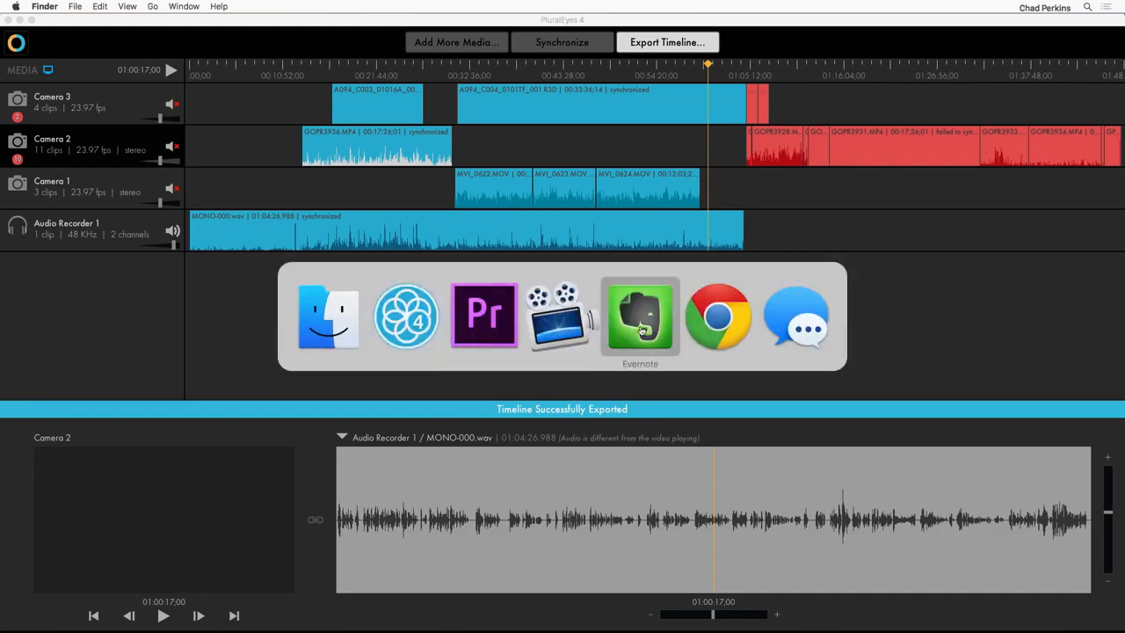
{"action": "left_click", "coordinate": [487, 320]}
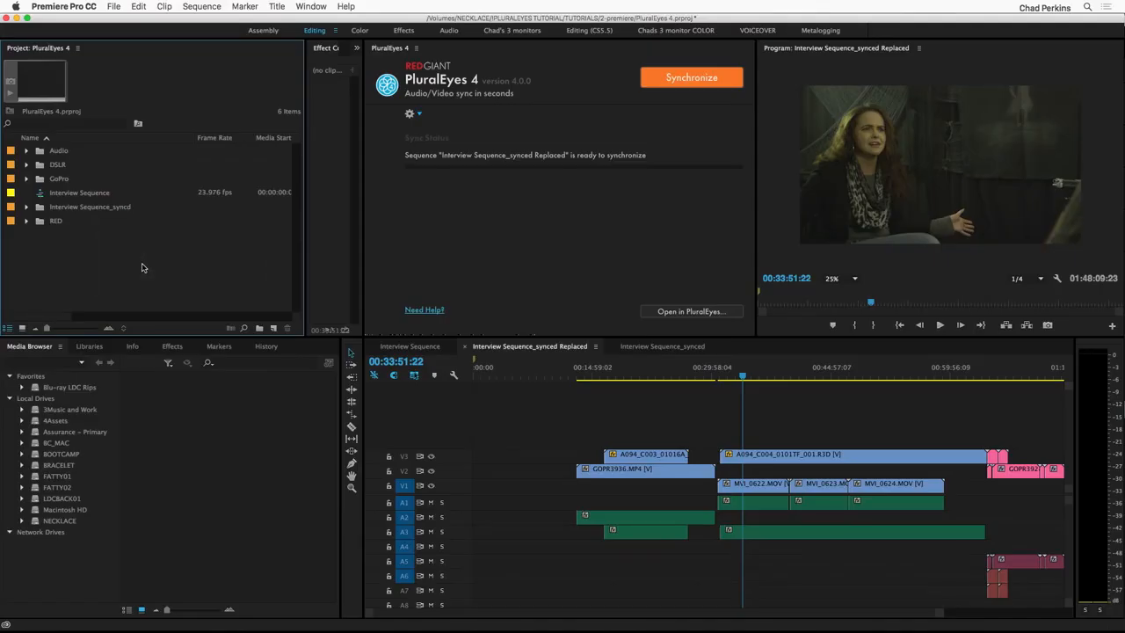
{"action": "left_click", "coordinate": [96, 209]}
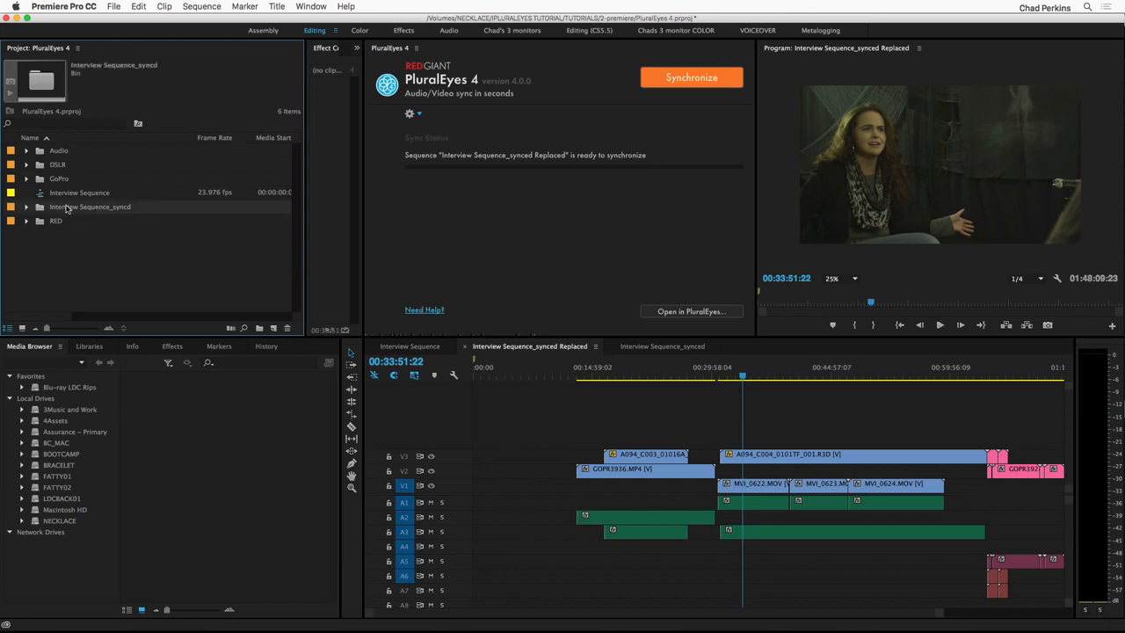
{"action": "left_click", "coordinate": [288, 328]}
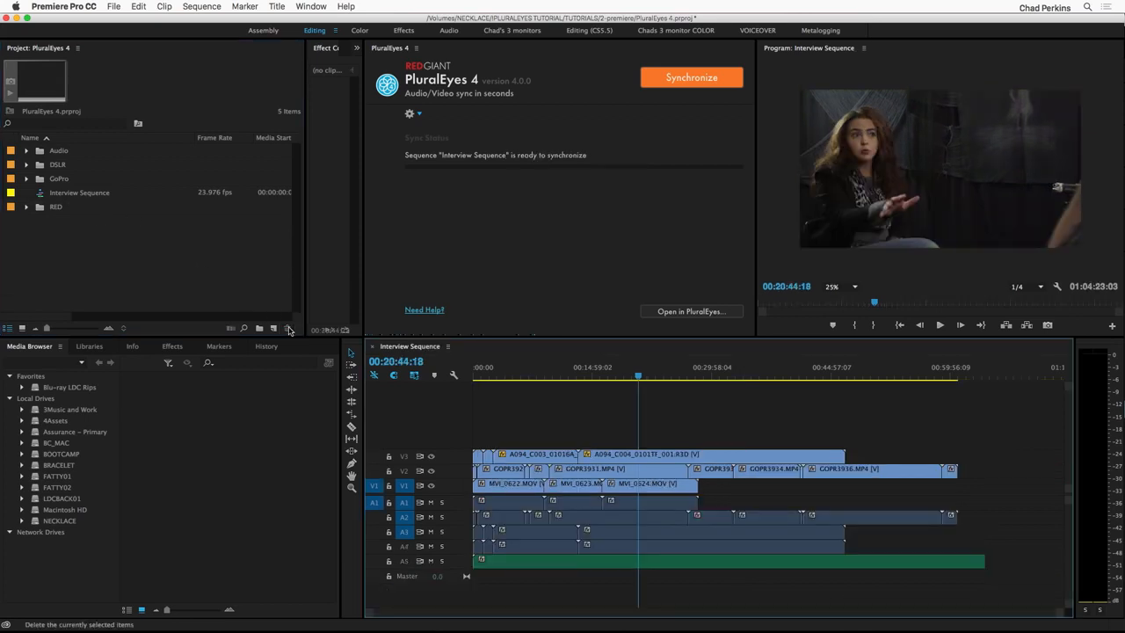
- Import Interview Sequence-2.xml from the PluralEyes folder into the project
{"action": "left_click", "coordinate": [113, 7]}
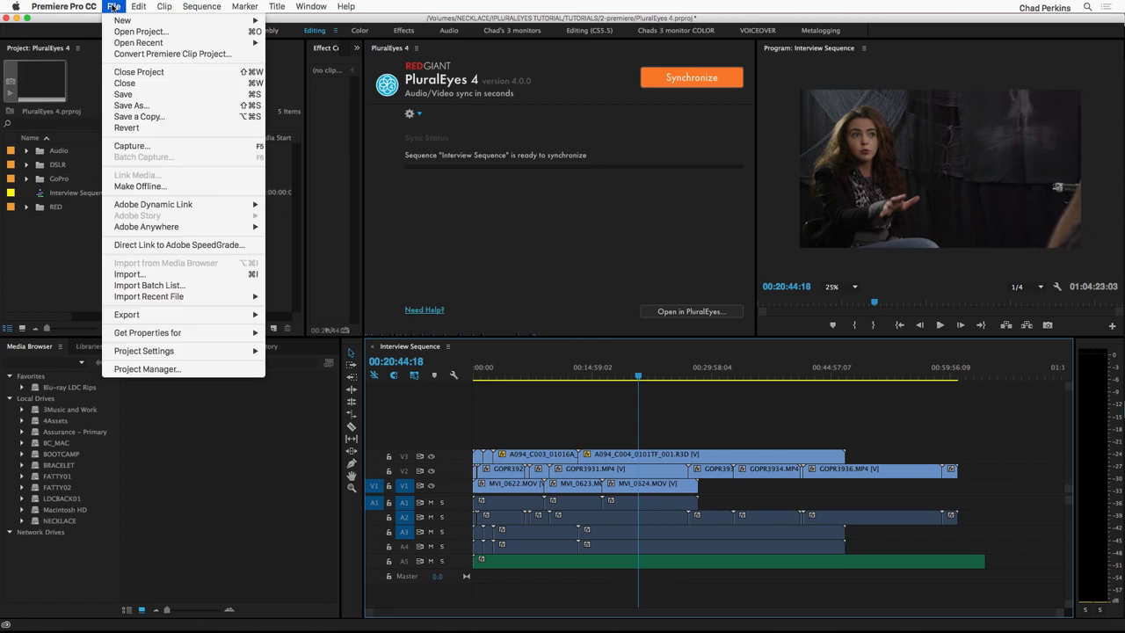
{"action": "left_click", "coordinate": [159, 274]}
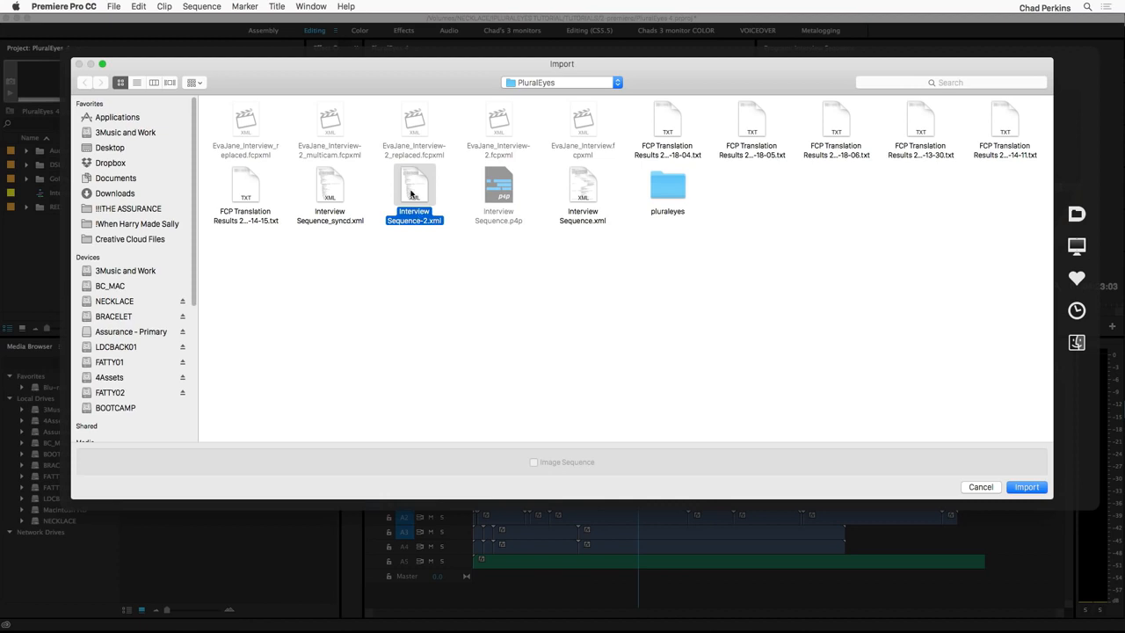
{"action": "left_click", "coordinate": [1015, 489]}
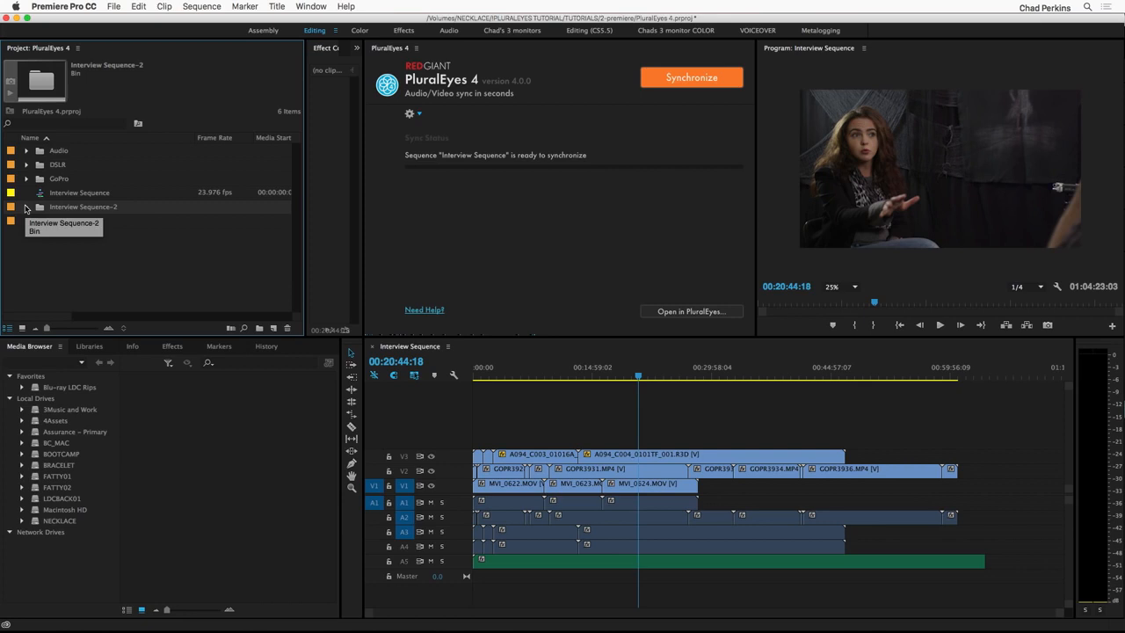
- Open Interview Sequence_synced from the Interview Sequence-2 bin and scrub through its timeline to review the sync
{"action": "left_click", "coordinate": [25, 208]}
{"action": "scroll", "coordinate": [70, 224], "scroll_direction": "down", "scroll_amount": 3}
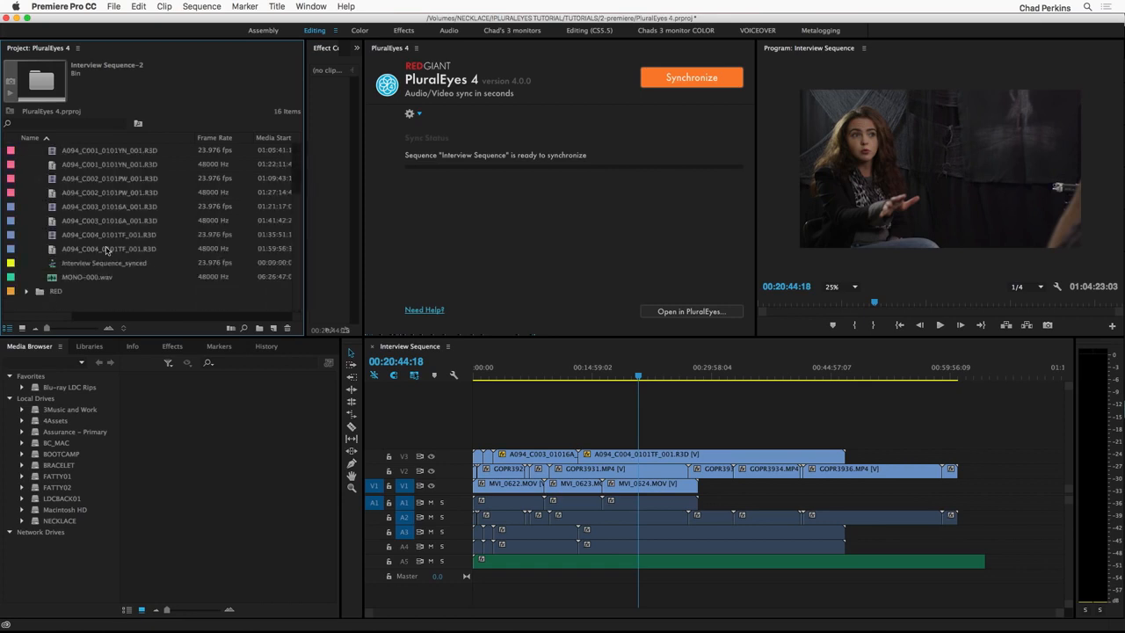
{"action": "double_click", "coordinate": [106, 264]}
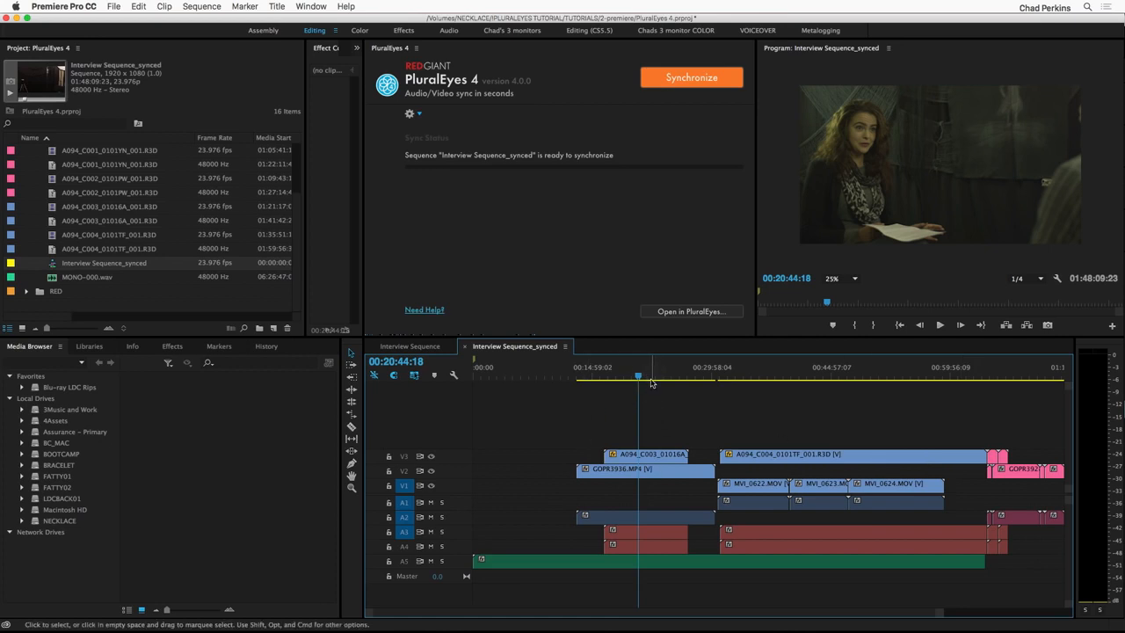
{"action": "left_click_drag", "start_coordinate": [659, 376], "coordinate": [694, 384]}
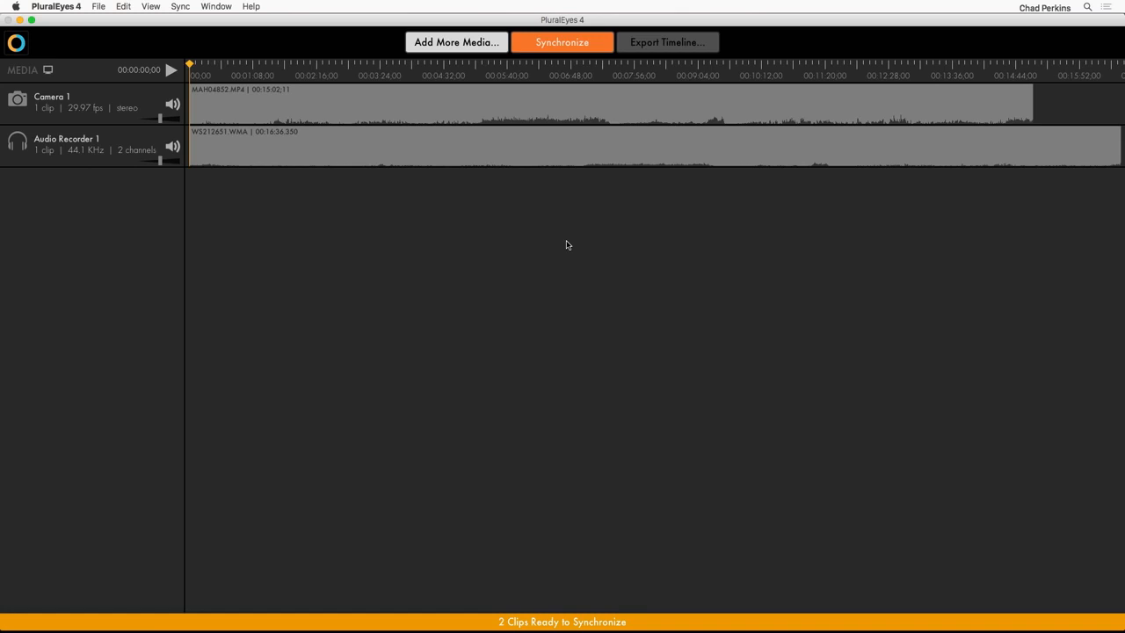
- Synchronize the Camera 1 and Audio Recorder 1 clips, and remove the audio drift correction
{"action": "left_click", "coordinate": [561, 44]}
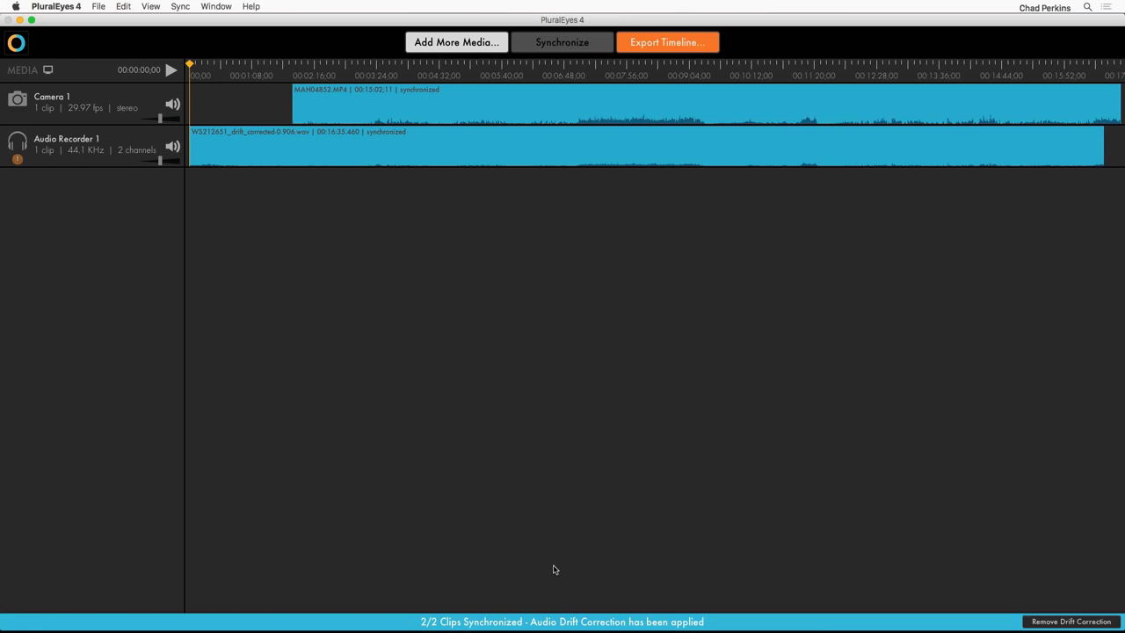
{"action": "left_click", "coordinate": [1066, 621]}
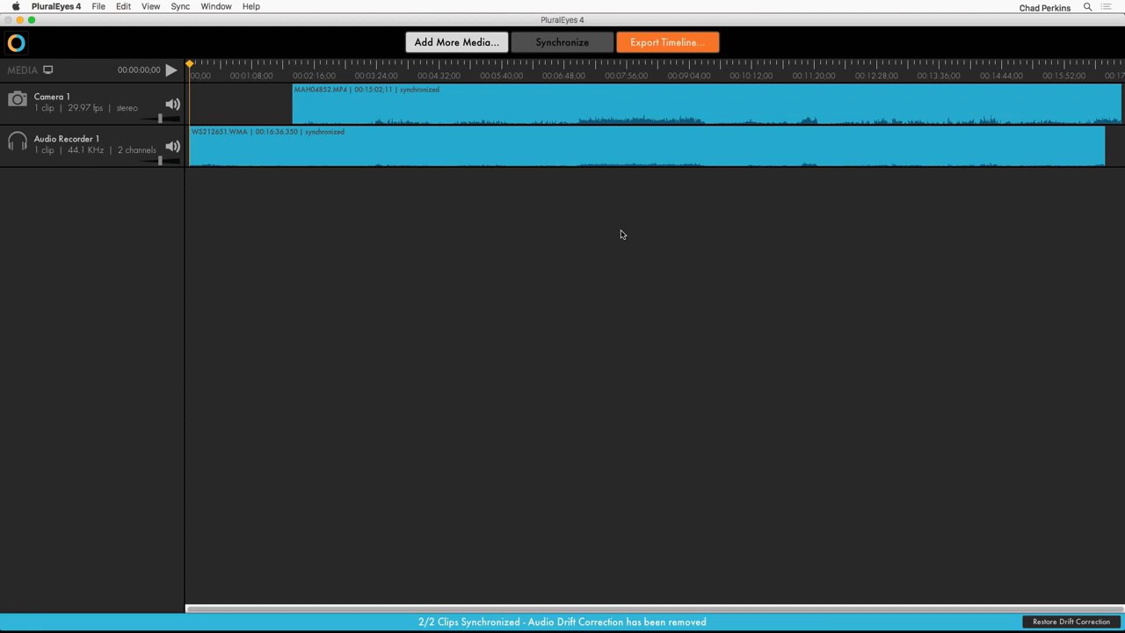
- Enlarge the waveform amplitude display for the Audio Recorder 1 and Camera 1 clips
{"action": "left_click", "coordinate": [633, 156]}
{"action": "left_click_drag", "start_coordinate": [634, 156], "coordinate": [633, 128]}
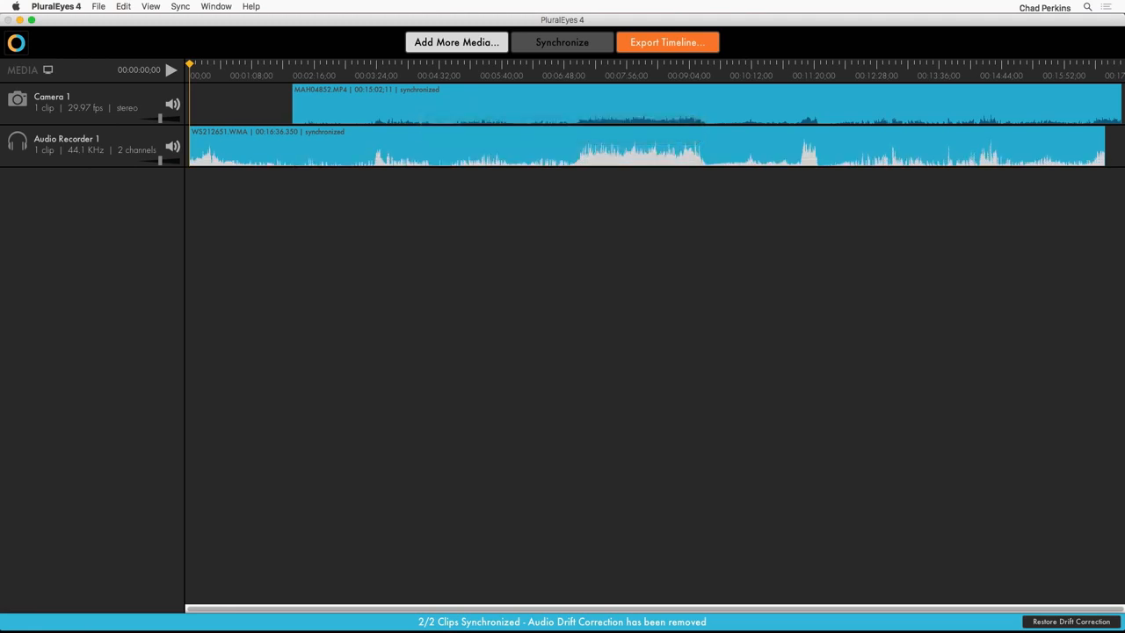
{"action": "left_click", "coordinate": [677, 119]}
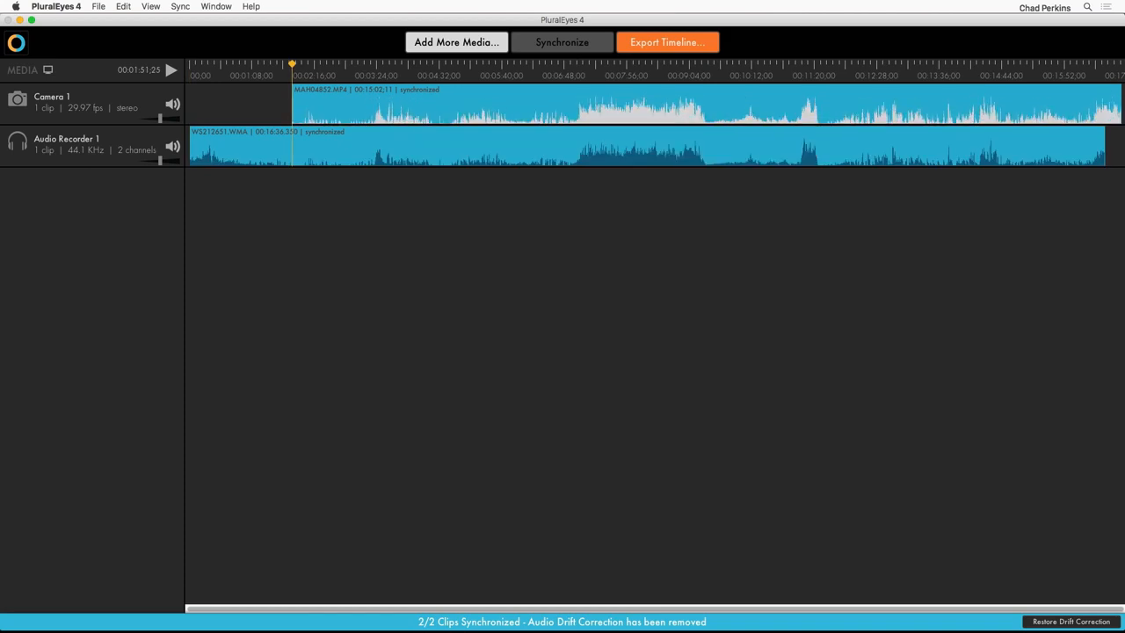
- Examine both waveforms closely in the loud passage around 00:08:00;23 and at 00:07:22;07
{"action": "left_click", "coordinate": [634, 64]}
{"action": "key", "text": "super+equal"}
{"action": "key", "text": "super+equal"}
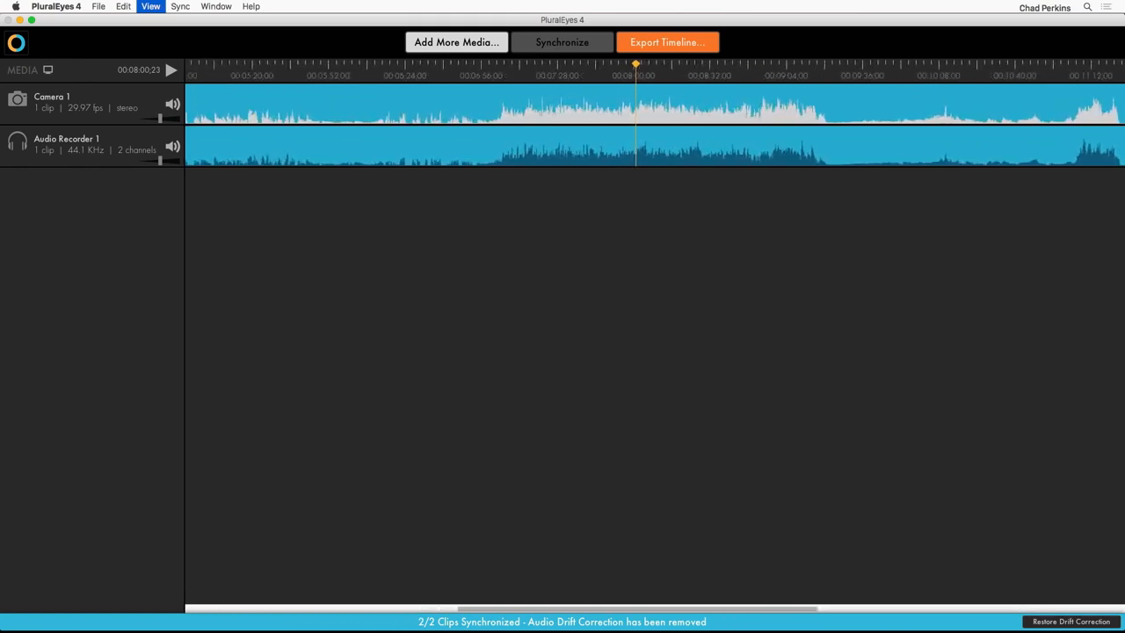
{"action": "key", "text": "super+equal"}
{"action": "key", "text": "super+equal"}
{"action": "key", "text": "super+equal"}
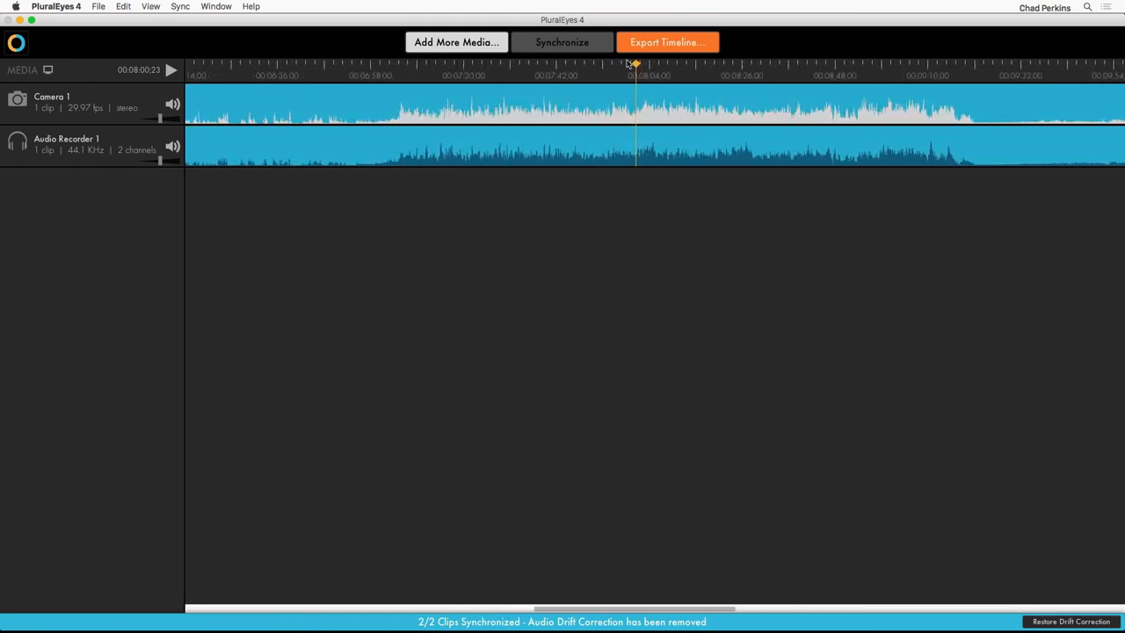
{"action": "left_click_drag", "start_coordinate": [631, 65], "coordinate": [471, 81]}
- Increase the height of both tracks and place the playhead at 00:07:05;00, where the loud passage begins
{"action": "left_click_drag", "start_coordinate": [80, 165], "coordinate": [92, 271]}
{"action": "left_click_drag", "start_coordinate": [91, 123], "coordinate": [98, 276]}
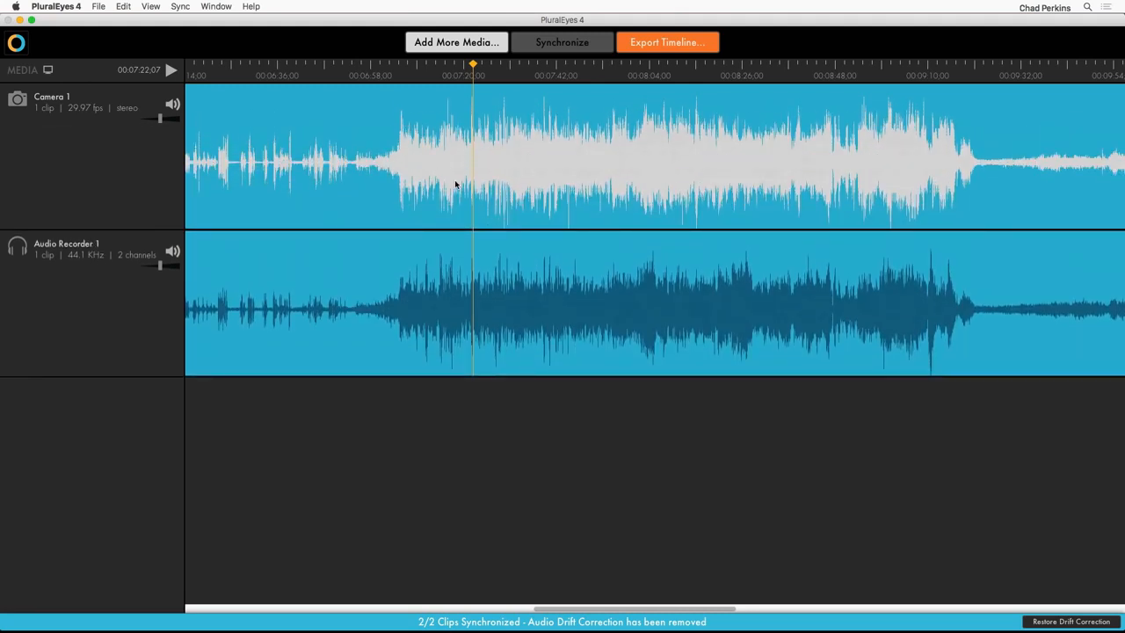
{"action": "left_click", "coordinate": [400, 69]}
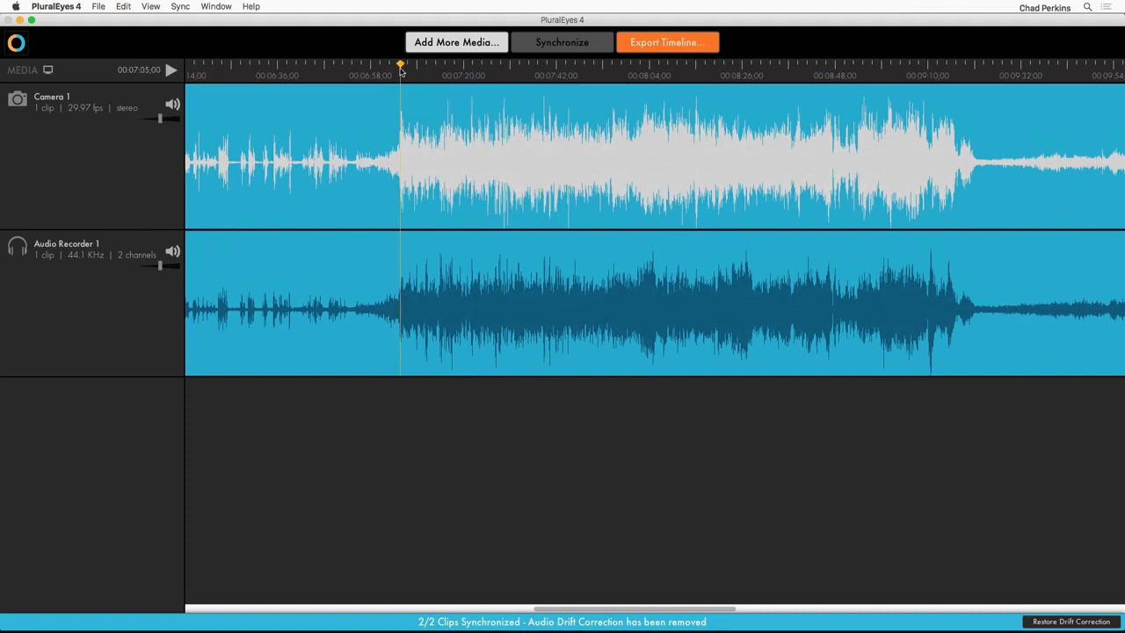
- Examine the short waveform spike at 00:03:18;02 up close, comparing both tracks with drift correction restored and removed
{"action": "key", "text": "backslash"}
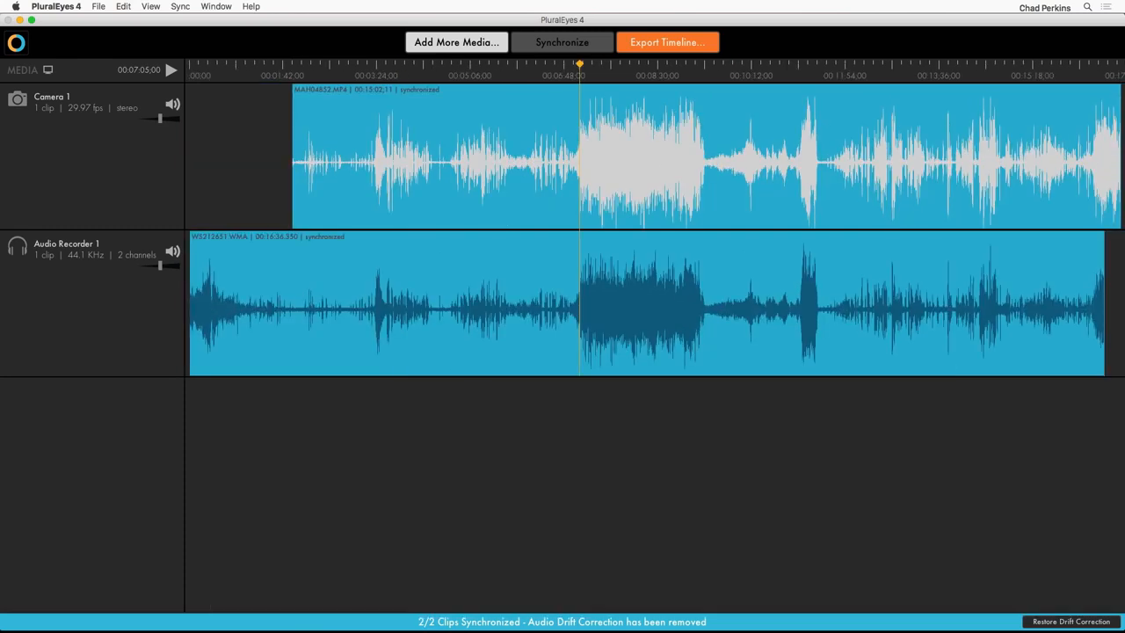
{"action": "left_click", "coordinate": [372, 69]}
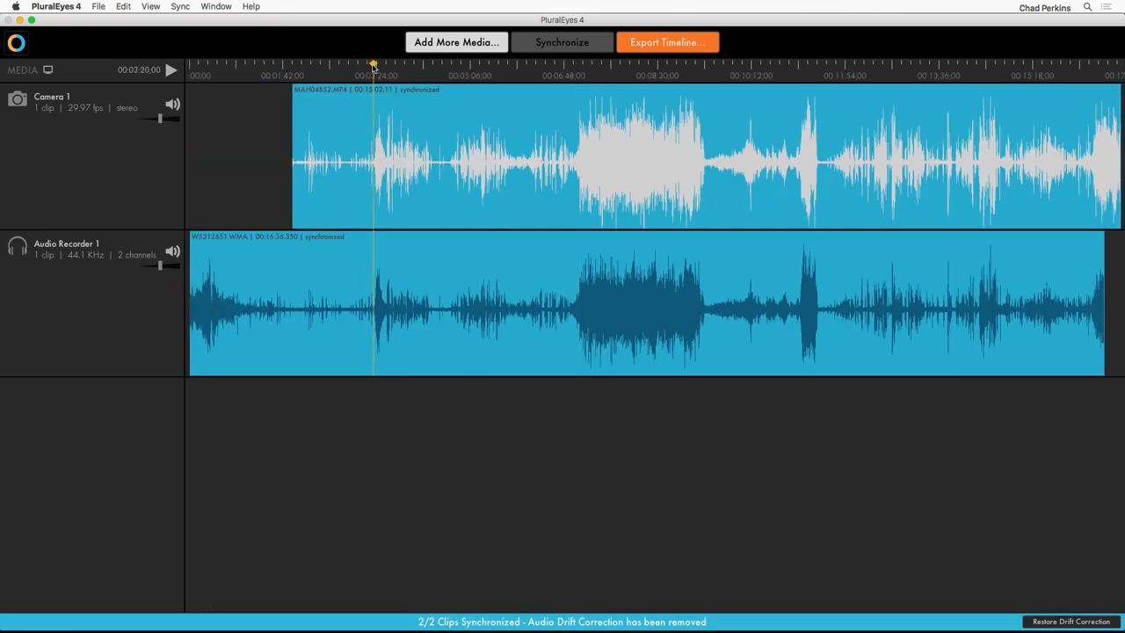
{"action": "key", "text": "super+equal"}
{"action": "key", "text": "super+equal"}
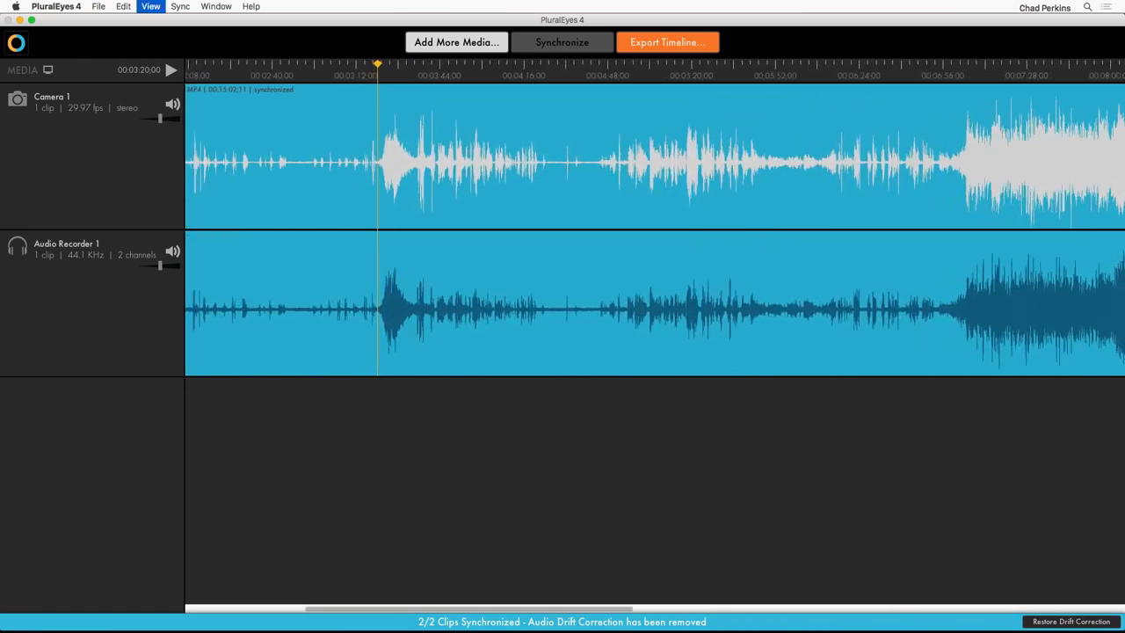
{"action": "key", "text": "super+equal"}
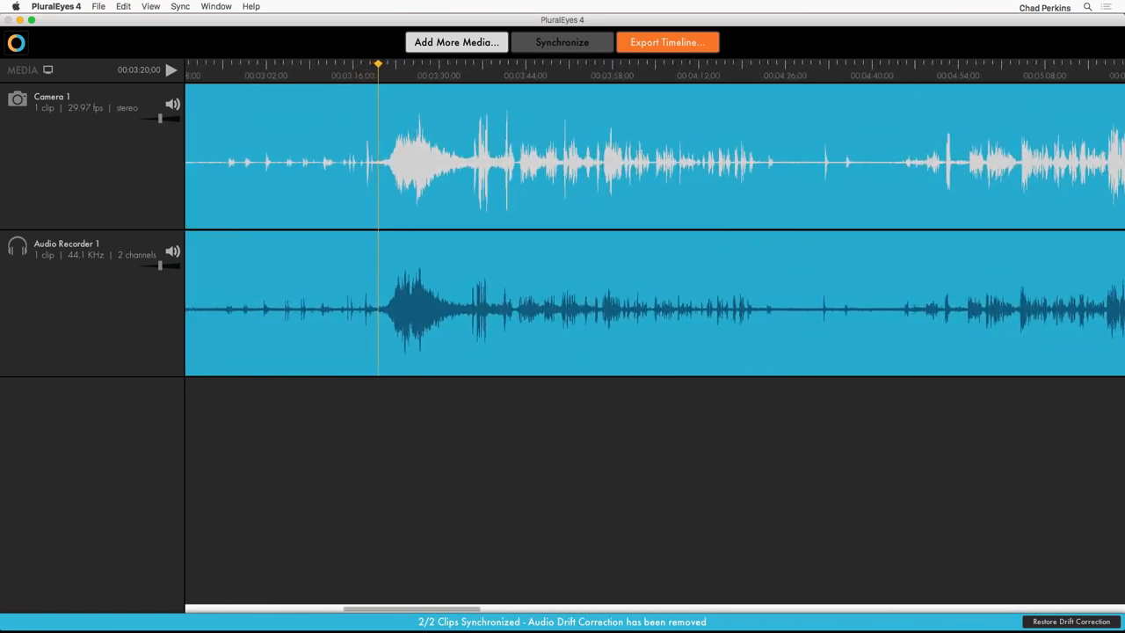
{"action": "left_click_drag", "start_coordinate": [378, 71], "coordinate": [366, 70]}
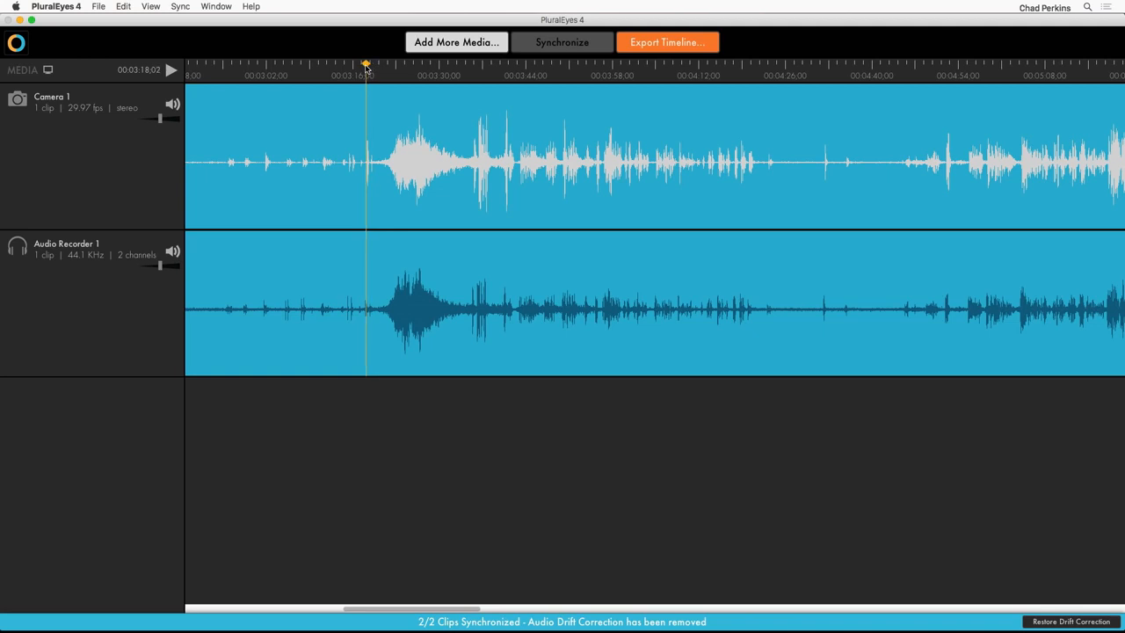
{"action": "left_click", "coordinate": [1066, 621]}
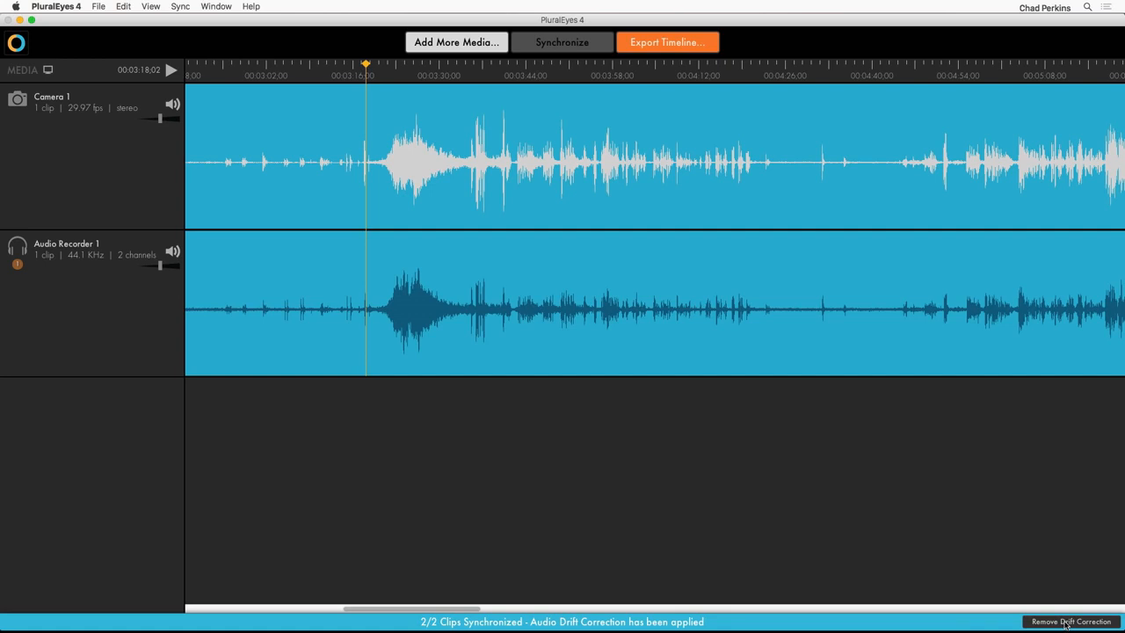
{"action": "left_click", "coordinate": [1066, 622]}
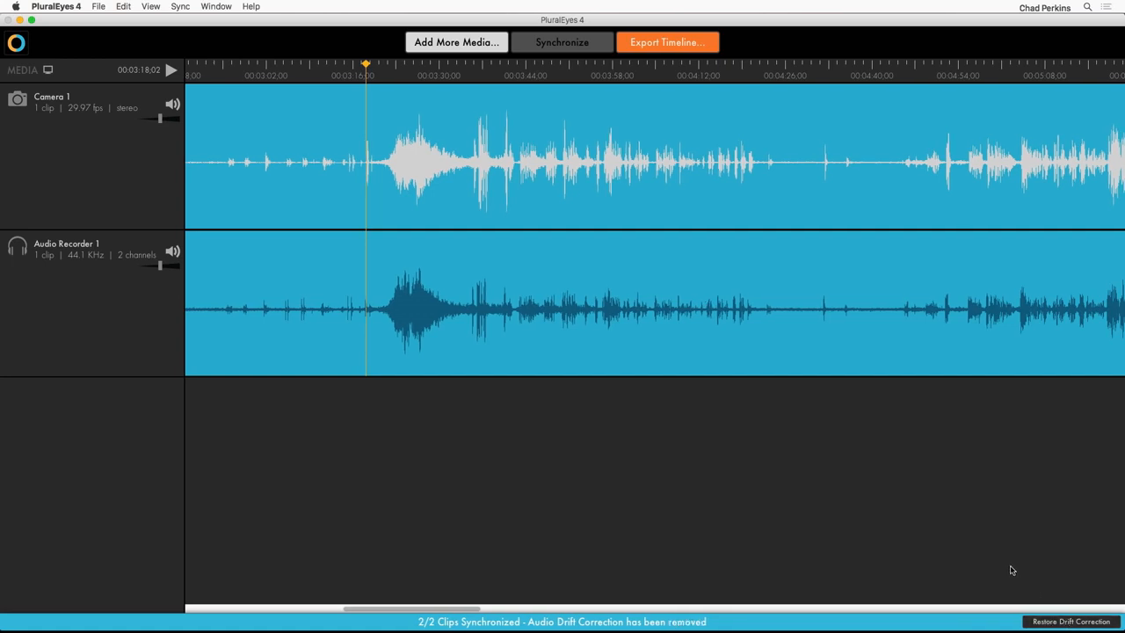
- Place the playhead at about 00:04:22 and toggle drift correction repeatedly to compare the waveforms, leaving it applied
{"action": "left_click", "coordinate": [764, 66]}
{"action": "left_click_drag", "start_coordinate": [764, 65], "coordinate": [766, 66]}
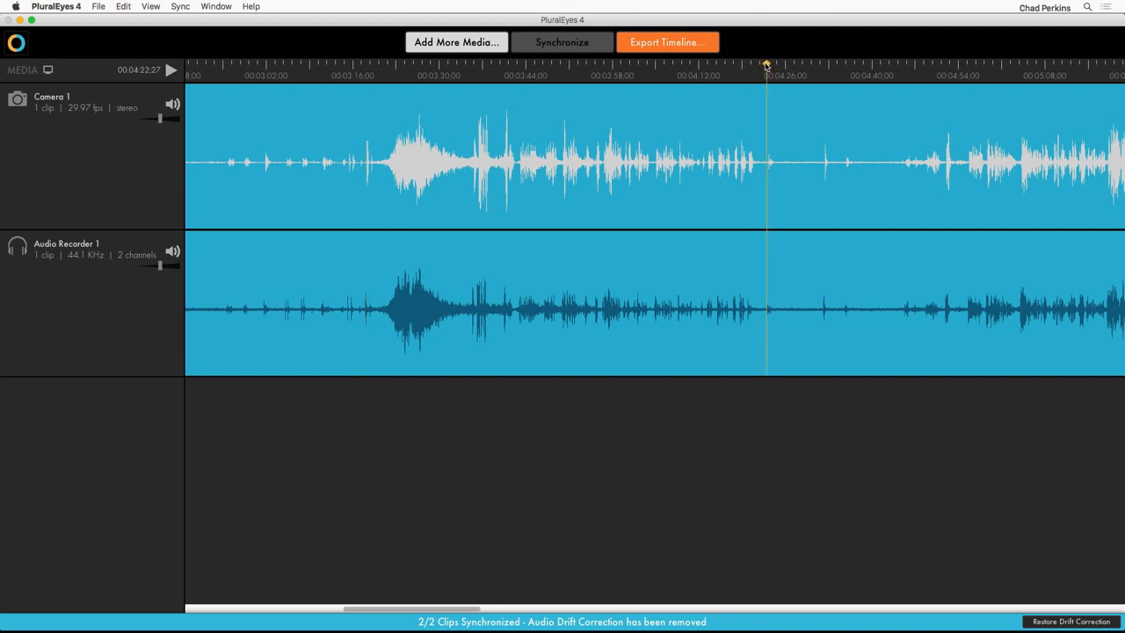
{"action": "left_click", "coordinate": [1052, 621]}
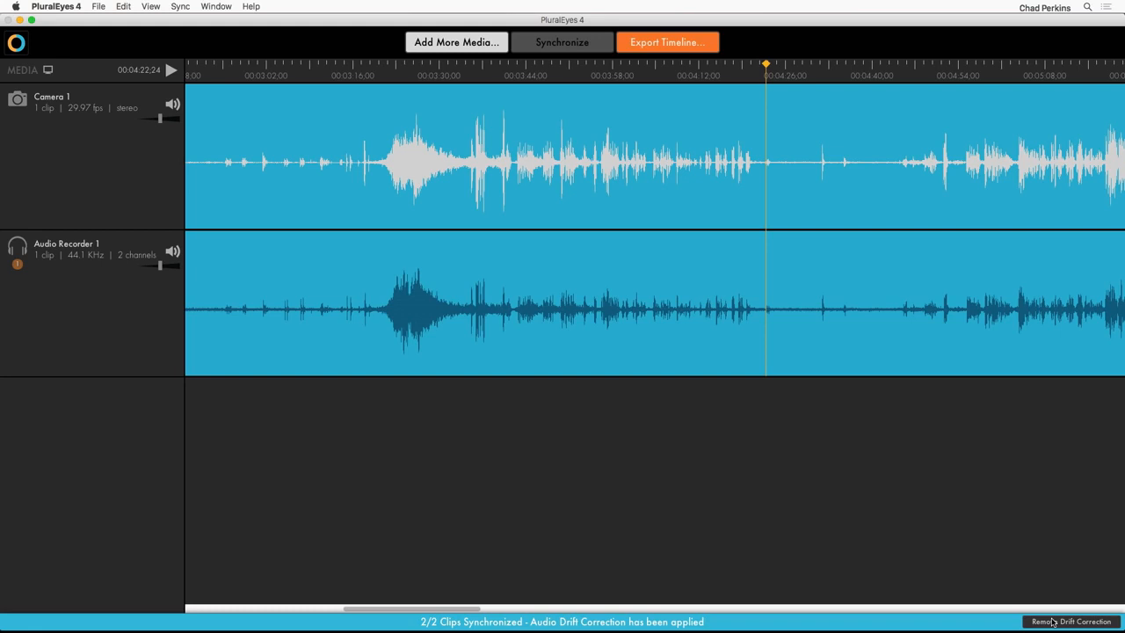
{"action": "left_click", "coordinate": [1052, 621]}
{"action": "left_click", "coordinate": [1052, 622]}
{"action": "left_click", "coordinate": [1052, 621]}
{"action": "left_click", "coordinate": [1051, 622]}
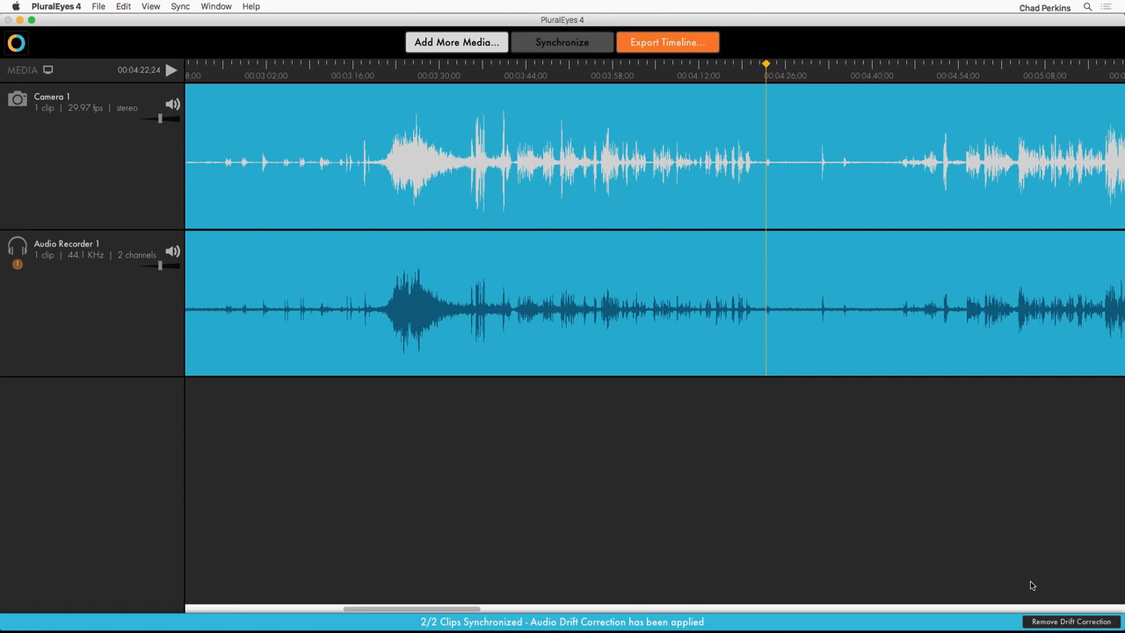